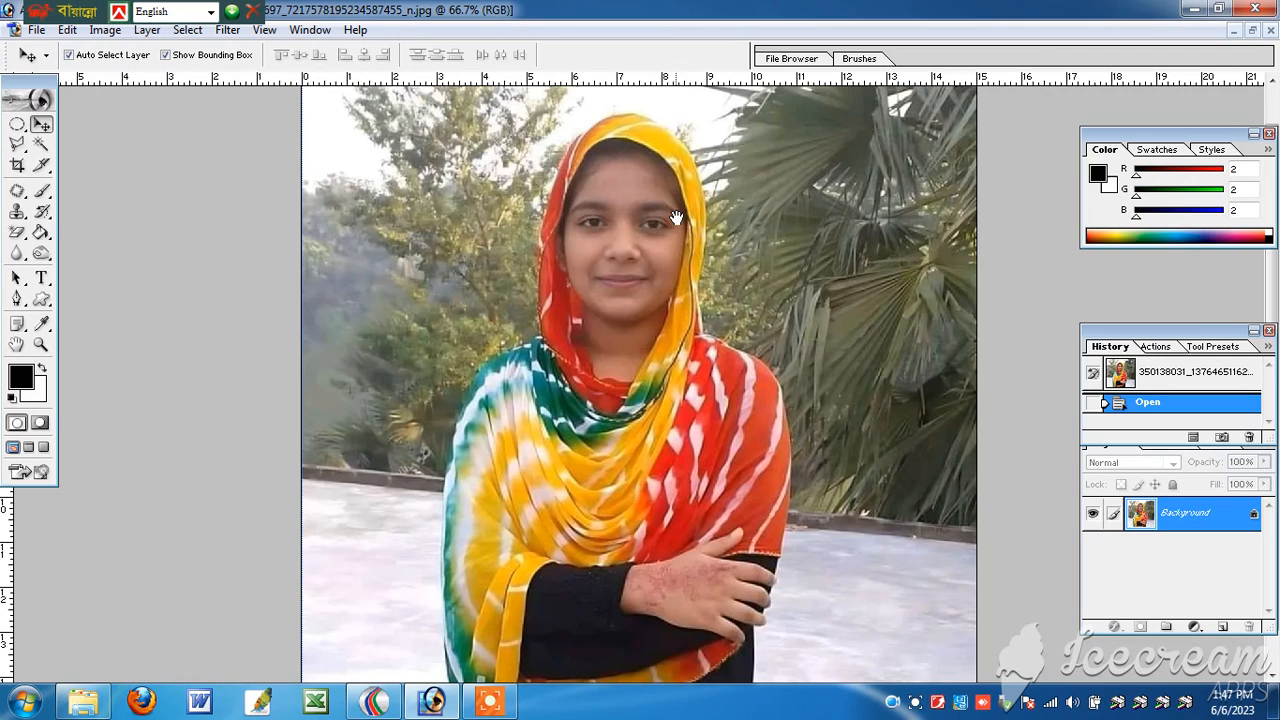
Step: Set the crop height to 1.9 in and place the crop frame around the girl's head and shoulders
drag(677, 217, 658, 376)
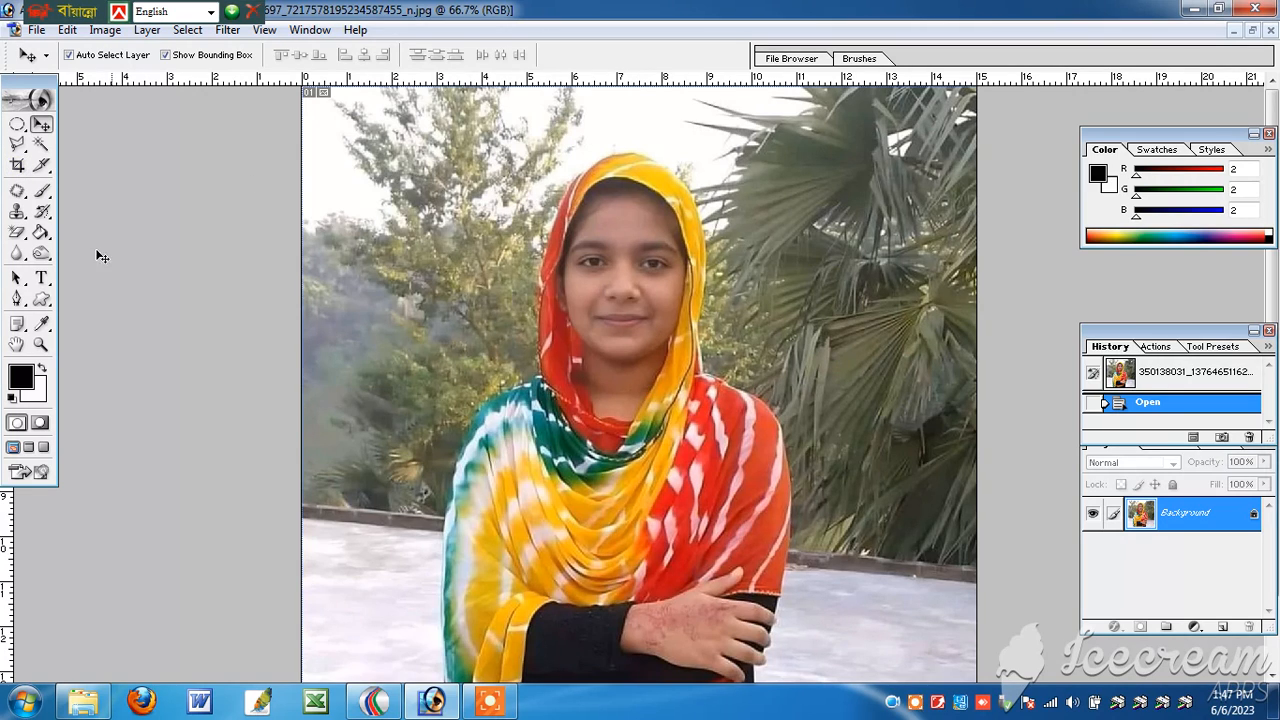
click(18, 166)
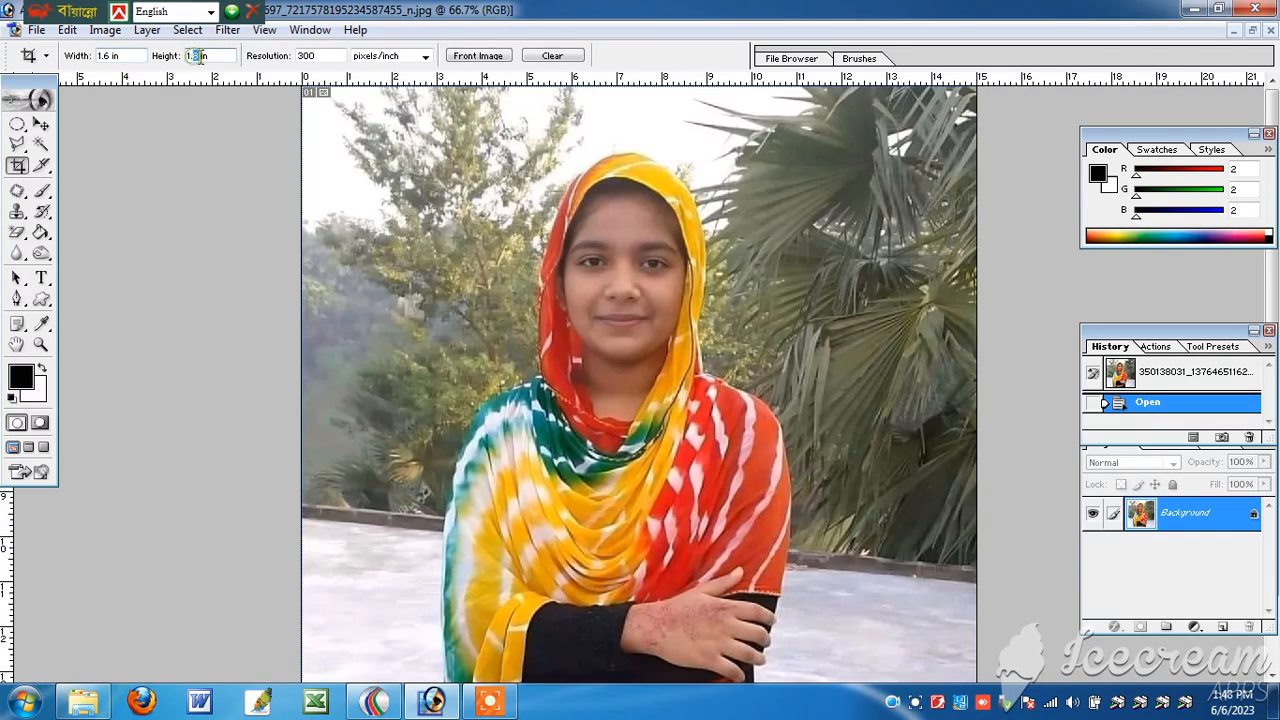
text(9)
drag(408, 145, 751, 551)
drag(686, 486, 730, 476)
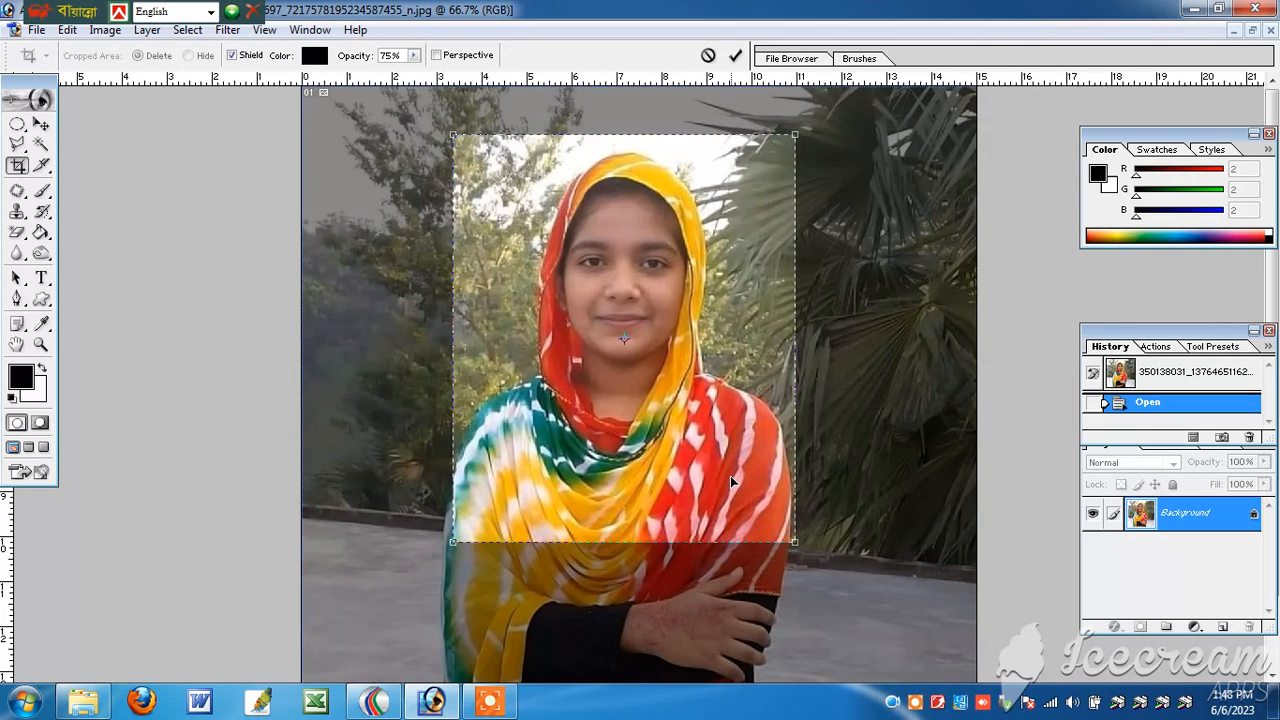
Step: Nudge the crop frame slightly to center the subject and crop the photo
key(Left)
key(Left)
key(Left)
key(Left)
key(Left)
key(Left)
key(Up)
key(Up)
key(Right)
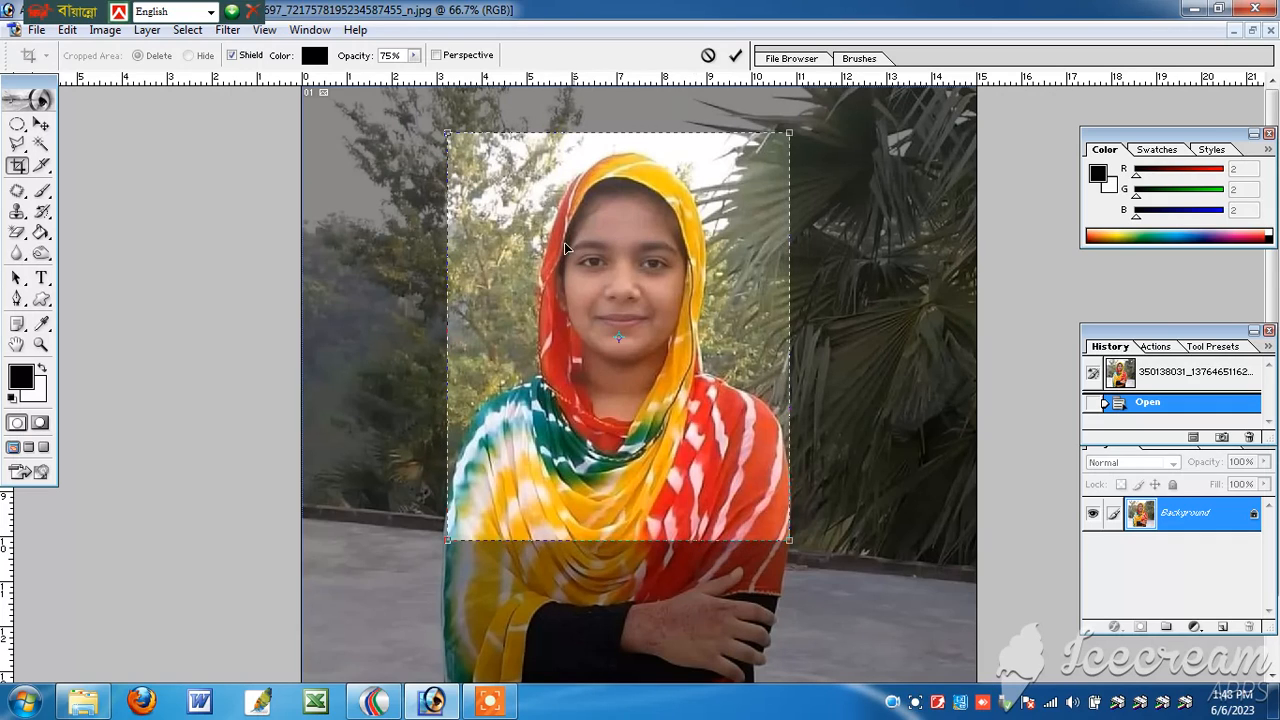
right_click(616, 219)
click(662, 236)
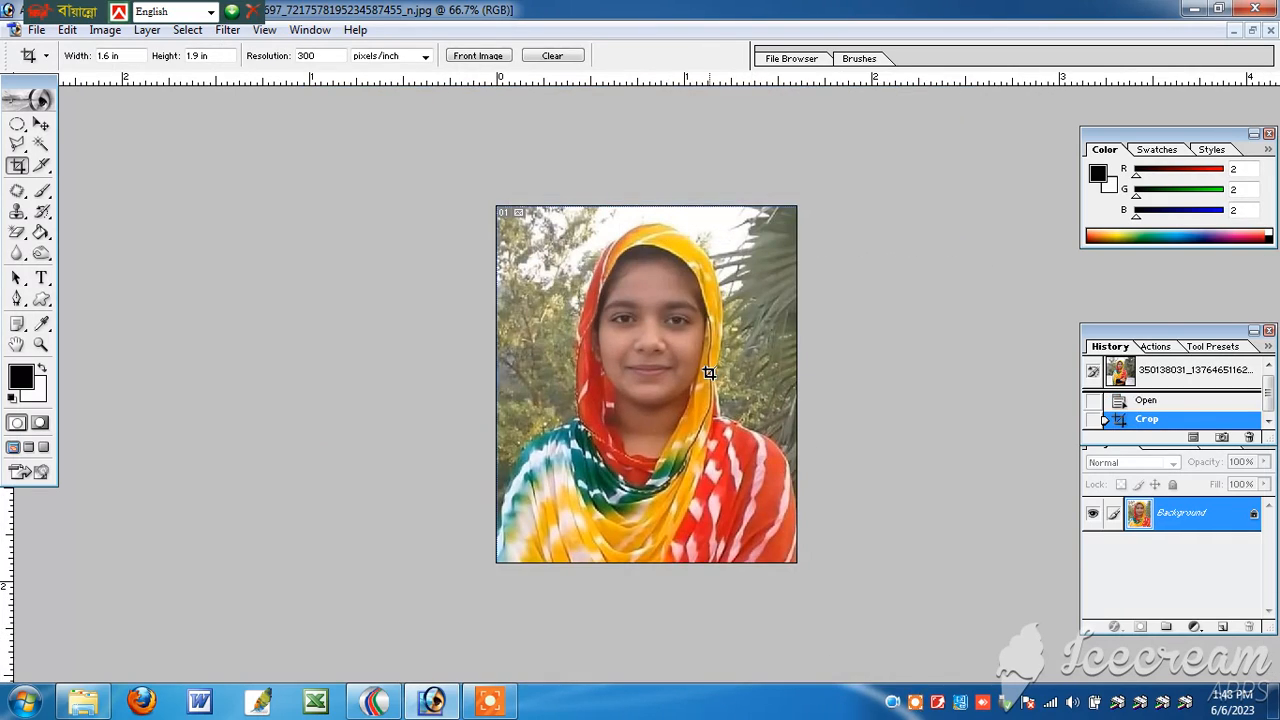
Step: Trace a Pen path from the shoulder at the photo's left edge up the scarf to the top of the head
key(ctrl+plus)
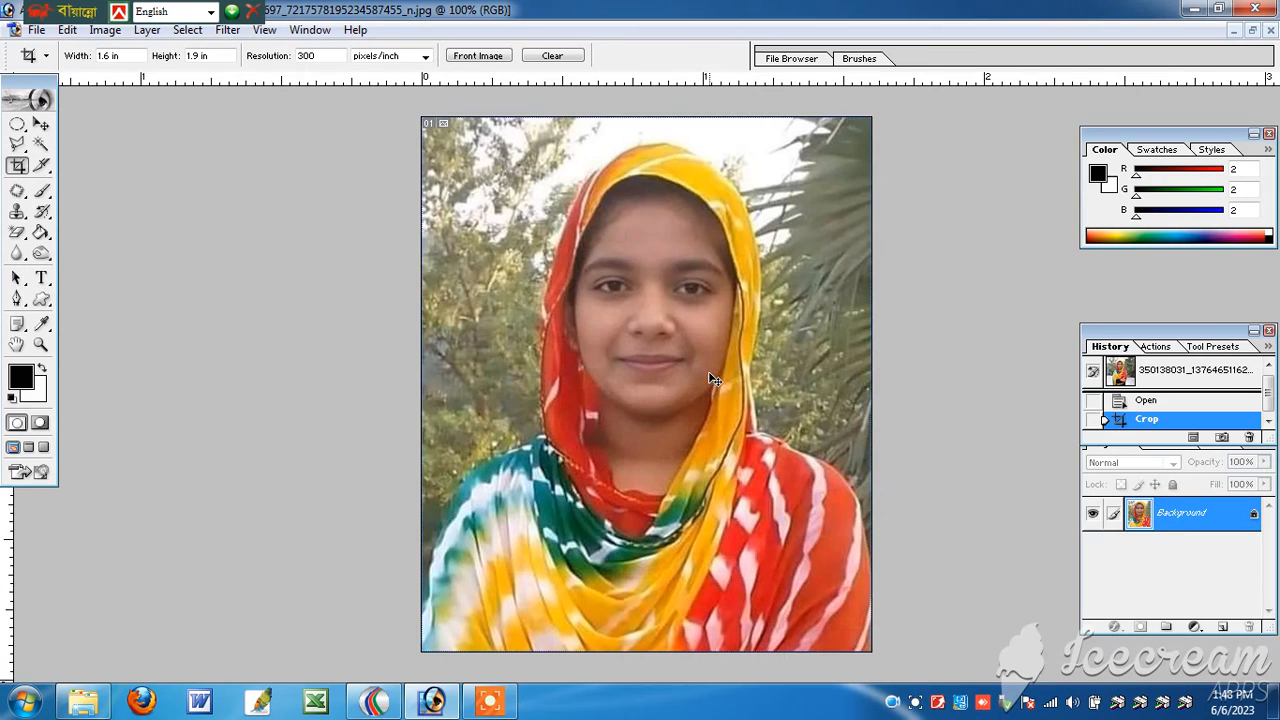
click(19, 300)
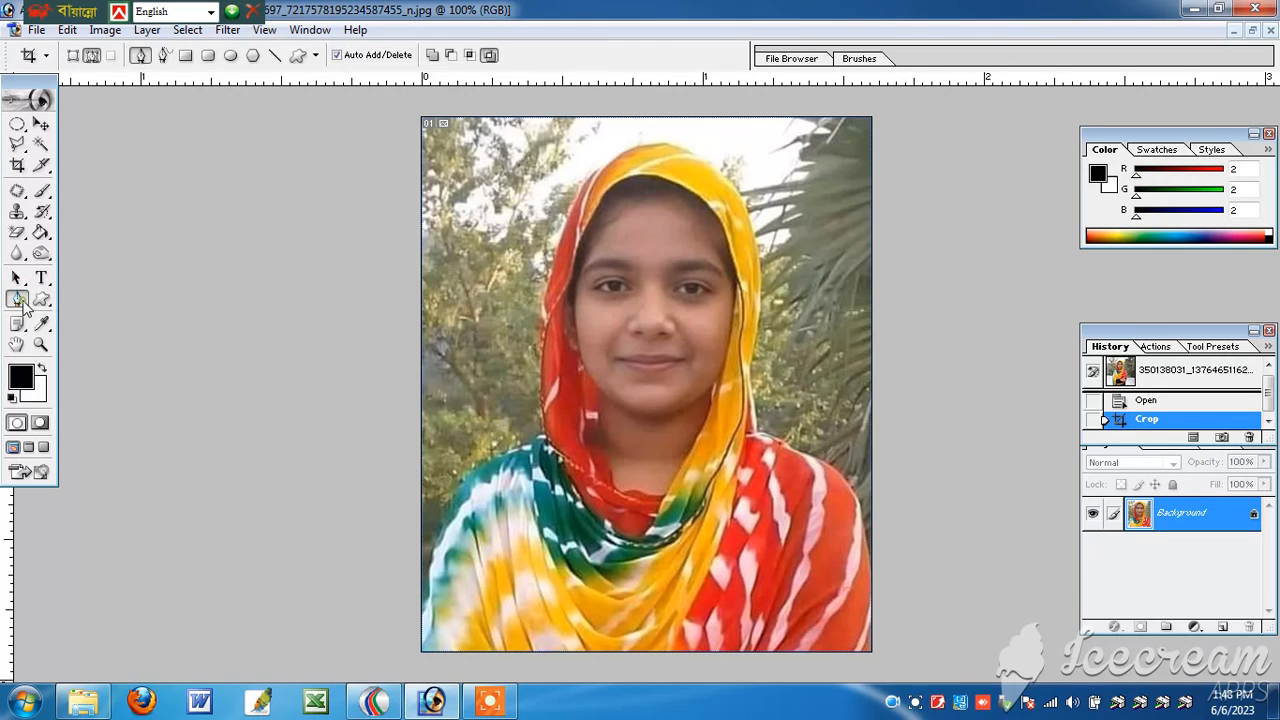
click(410, 576)
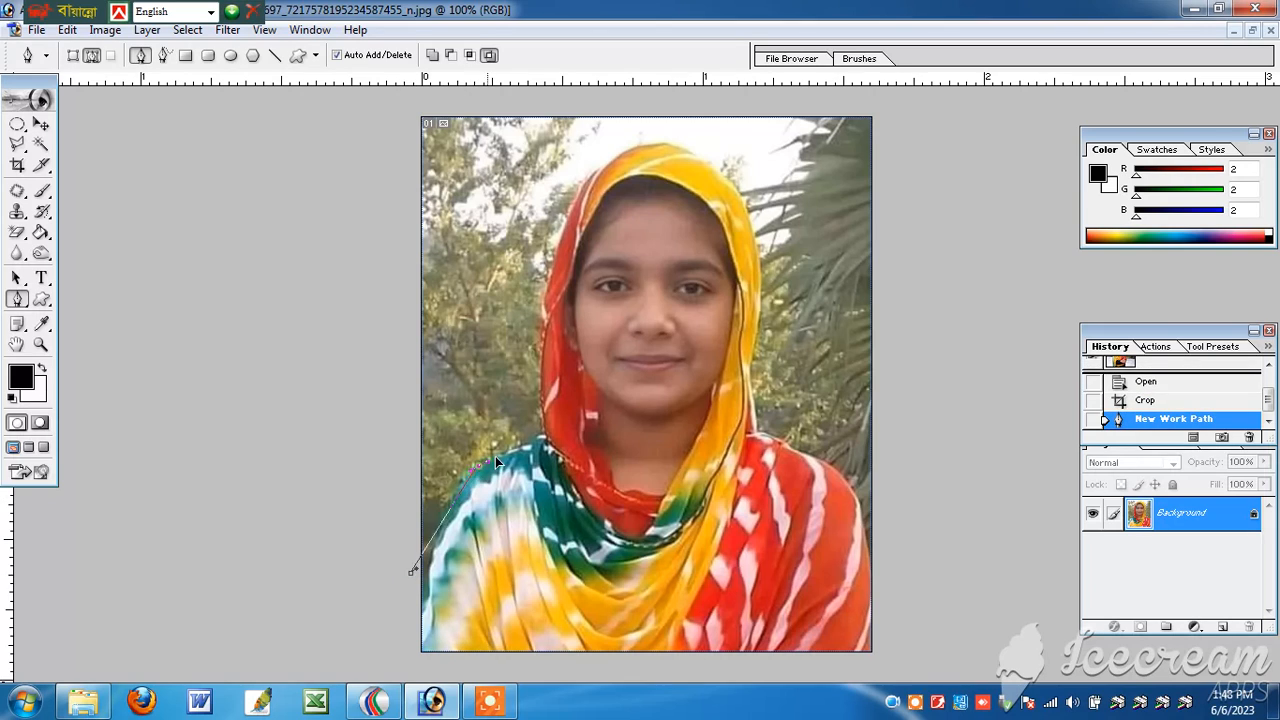
drag(497, 462, 527, 451)
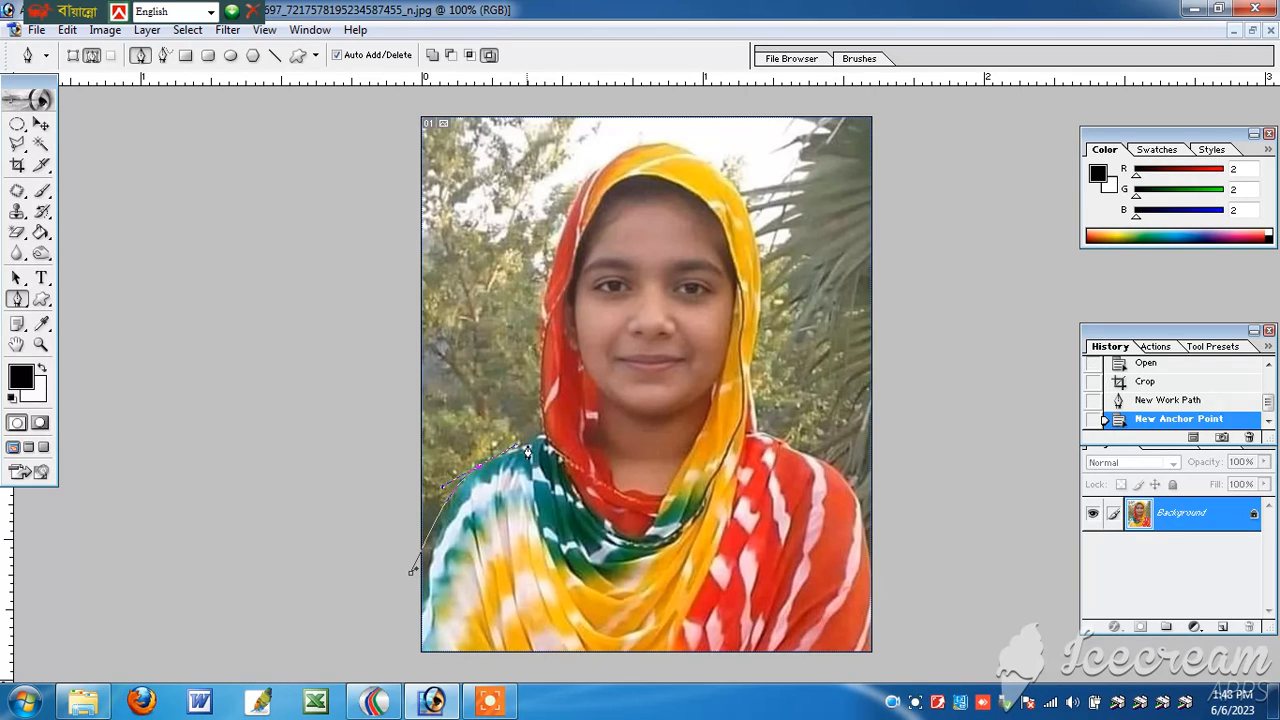
click(539, 391)
drag(548, 266, 561, 237)
drag(625, 150, 667, 145)
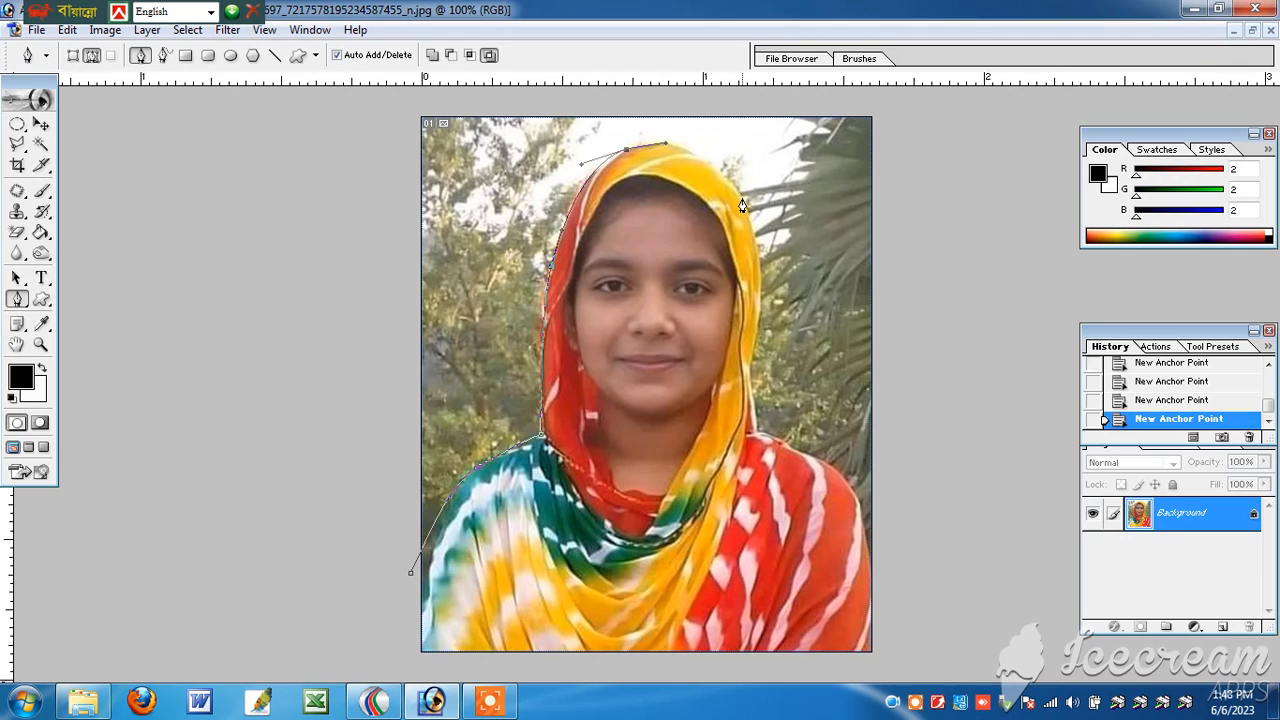
Step: Continue the path down the yellow side of the scarf and over the red shoulder to beyond the photo's edge
drag(742, 201, 782, 262)
drag(748, 356, 733, 411)
drag(758, 430, 816, 428)
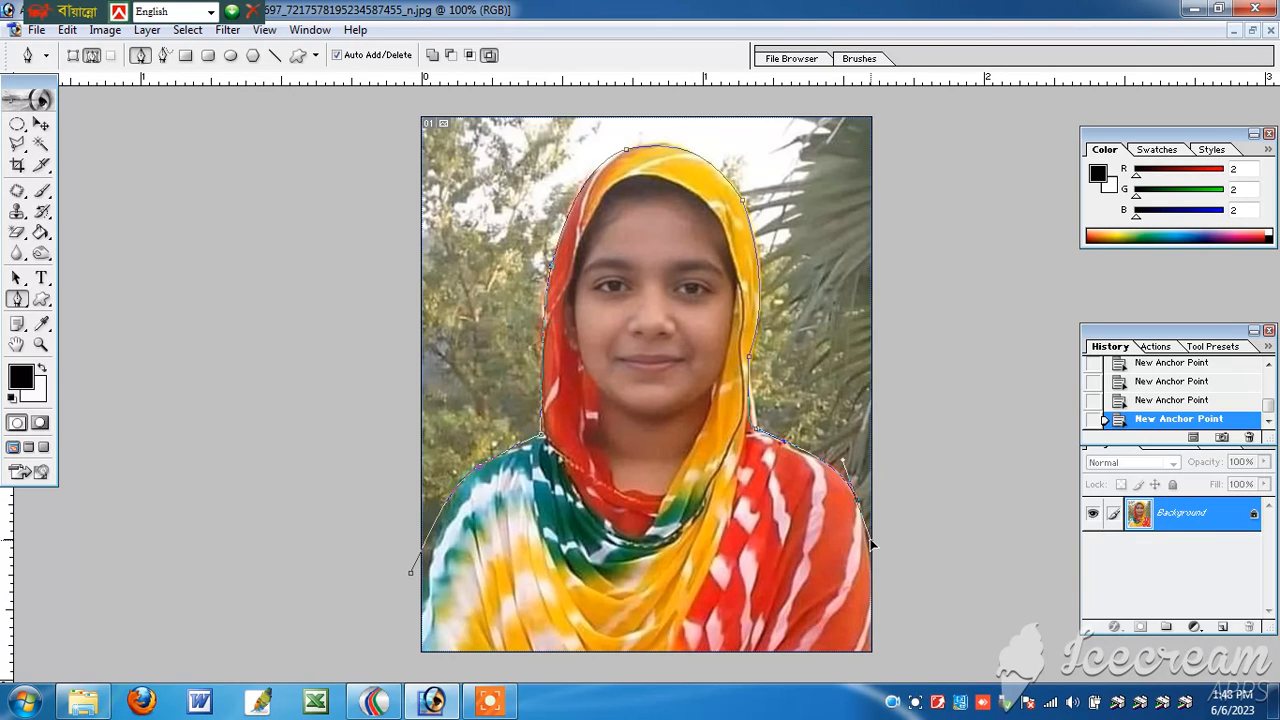
click(898, 577)
Step: Route the path around the outside of the photo and close it at its starting point
click(908, 368)
click(901, 127)
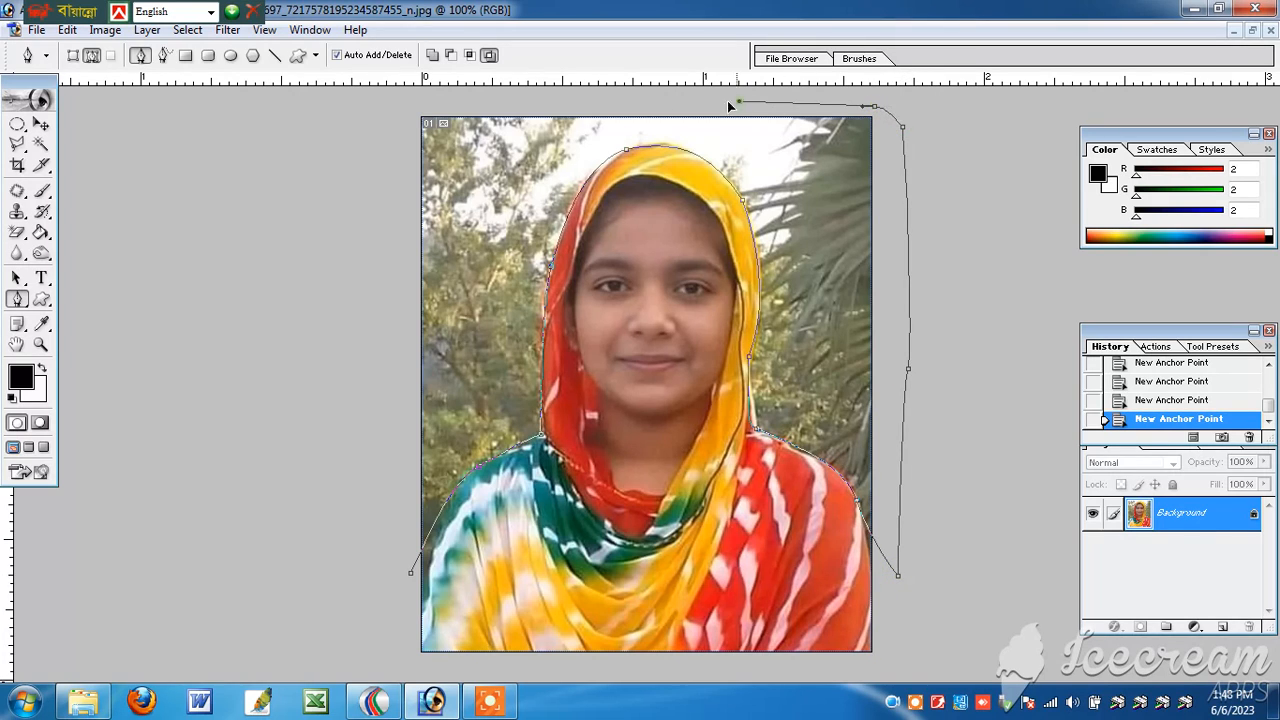
click(592, 105)
click(443, 104)
click(380, 122)
click(333, 220)
click(350, 407)
click(377, 515)
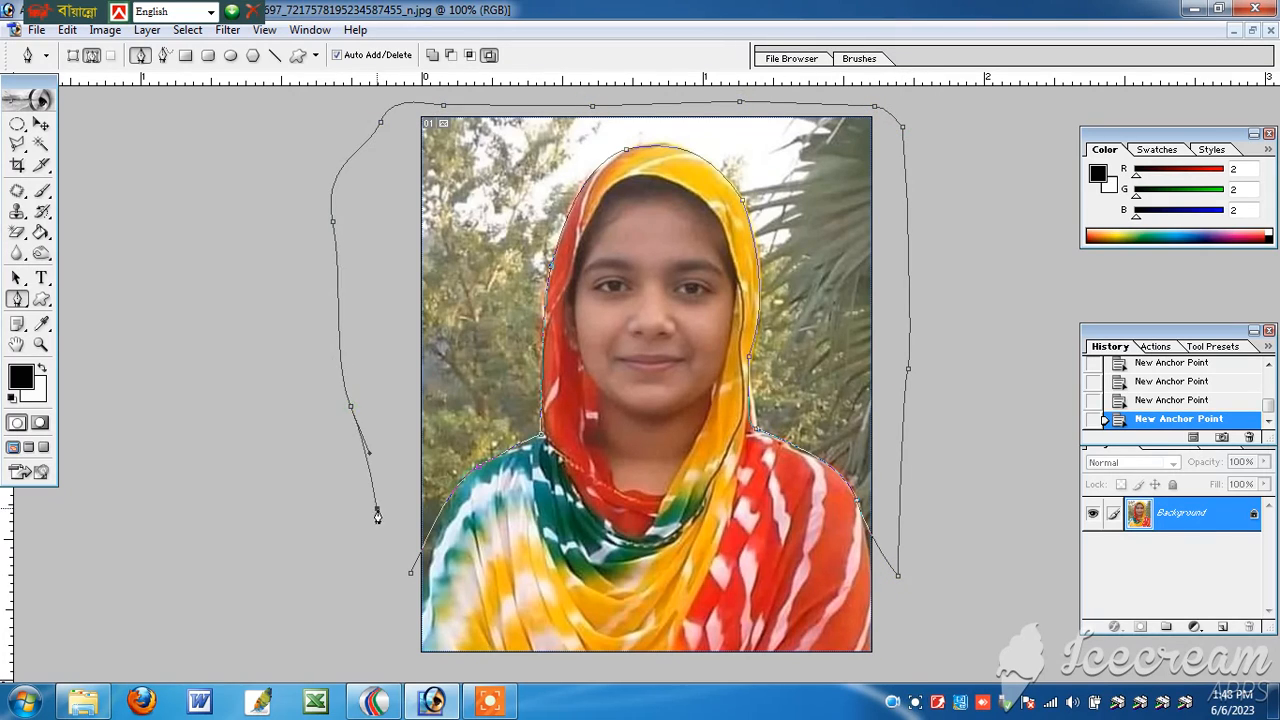
drag(377, 515, 385, 530)
click(409, 581)
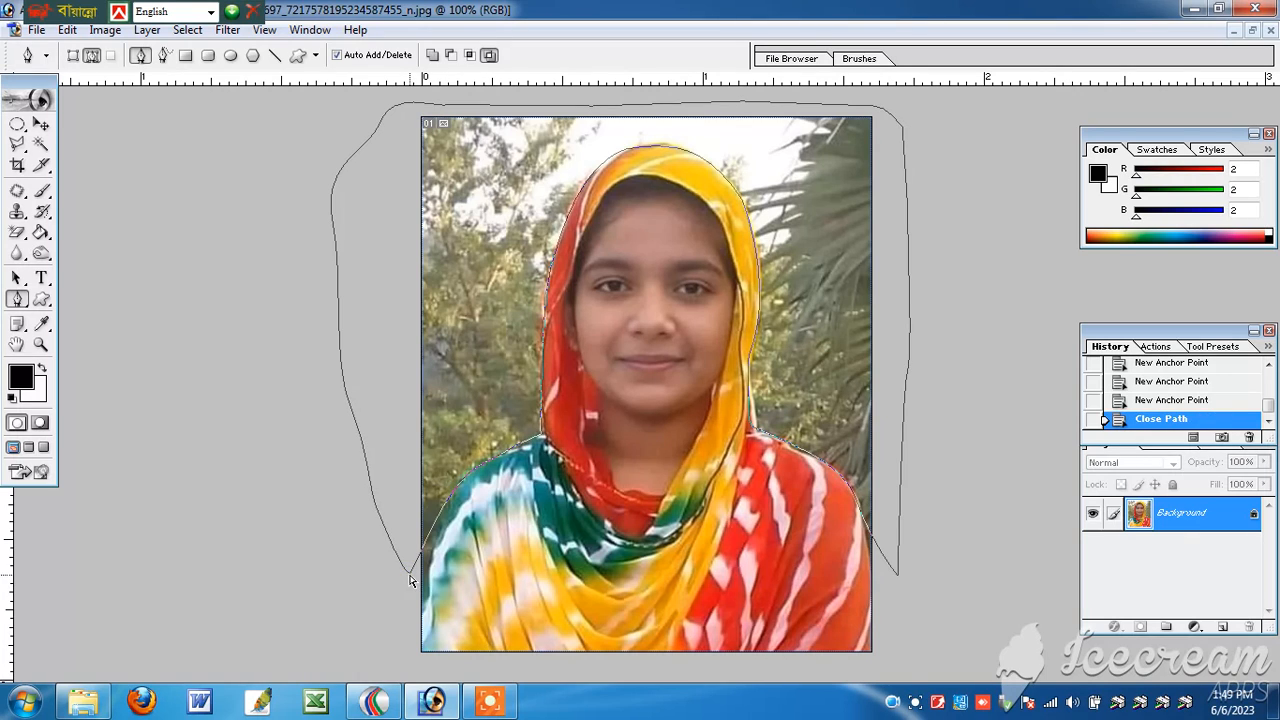
Step: Convert the closed path around the background into a selection and feather it by 2 pixels
key(ctrl+Return)
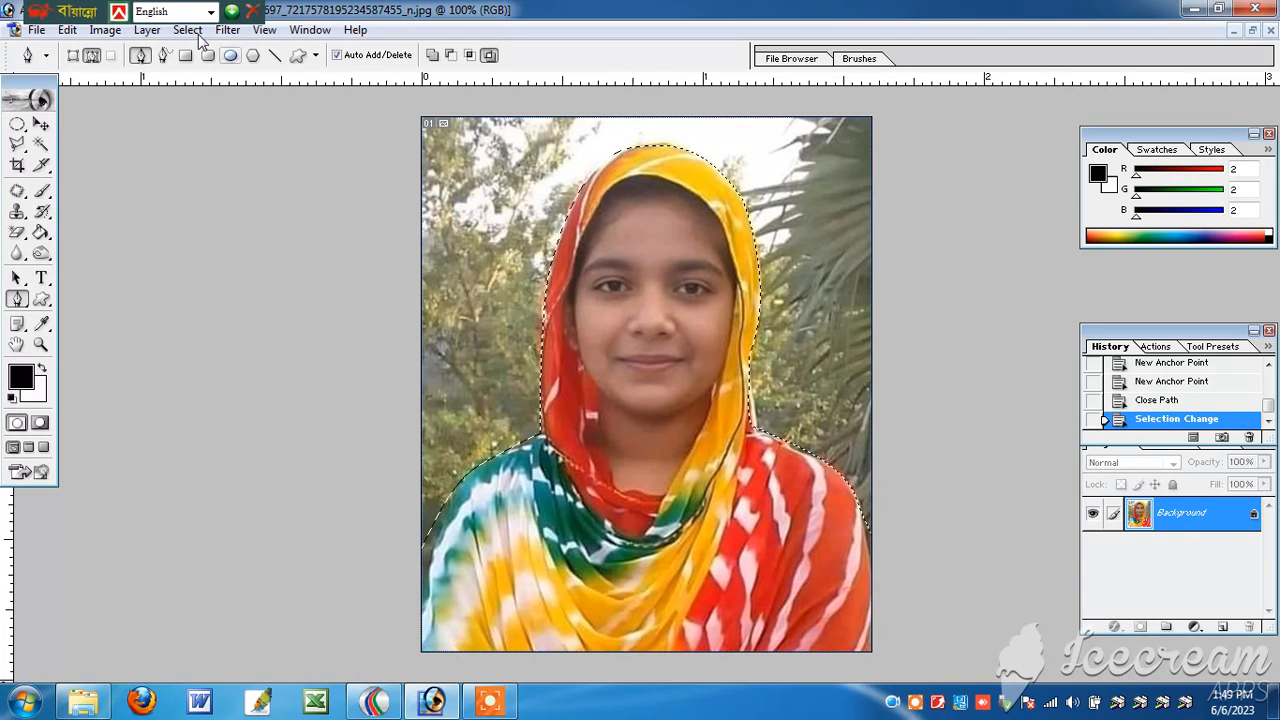
drag(70, 11, 604, 11)
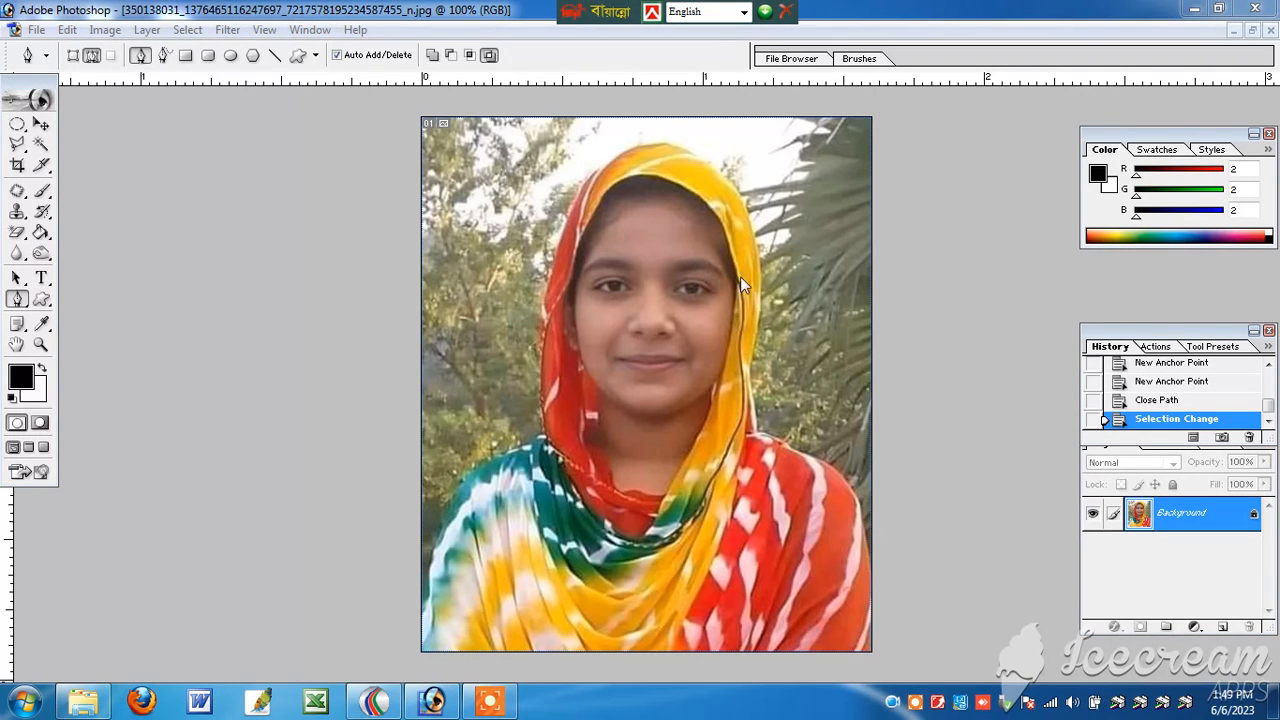
click(804, 216)
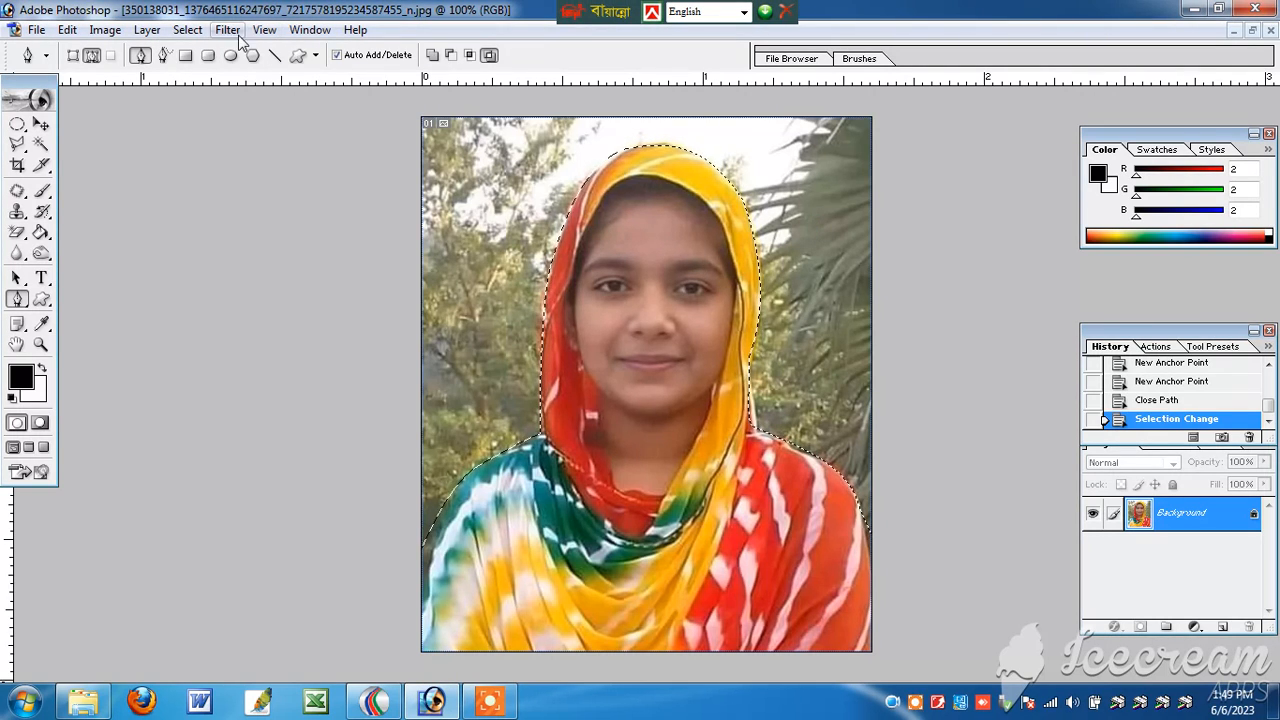
click(187, 29)
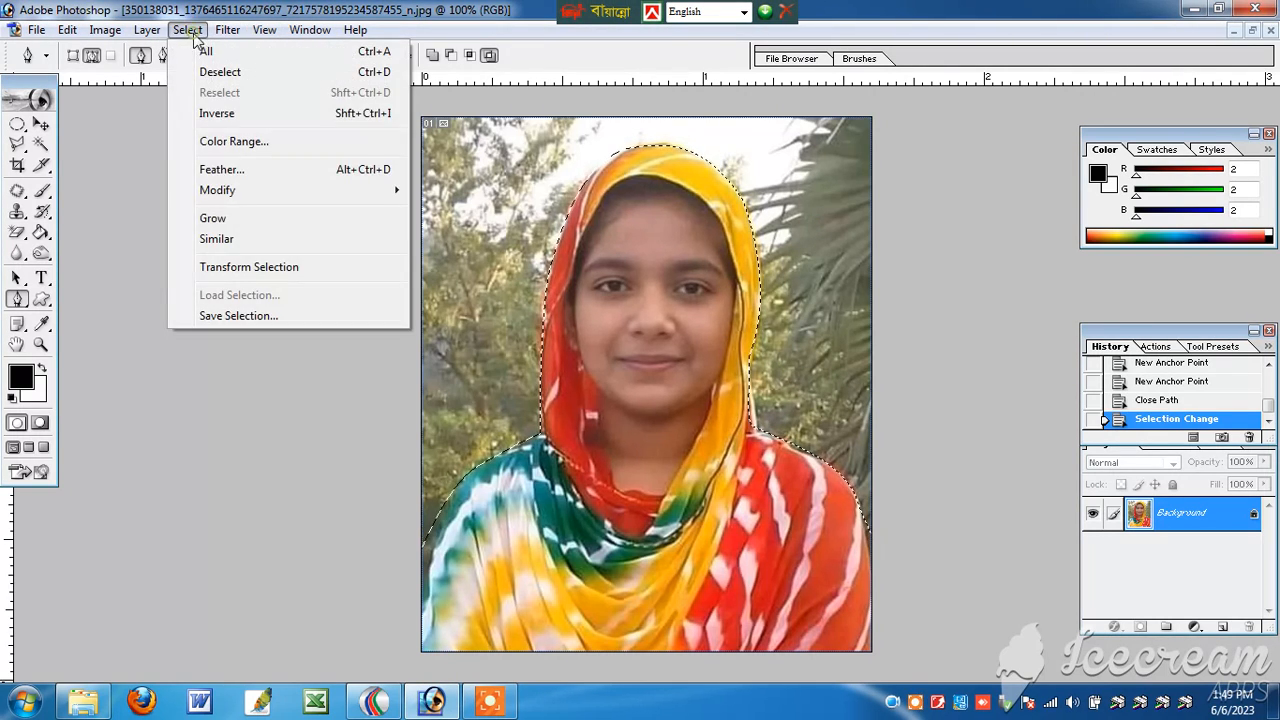
click(240, 170)
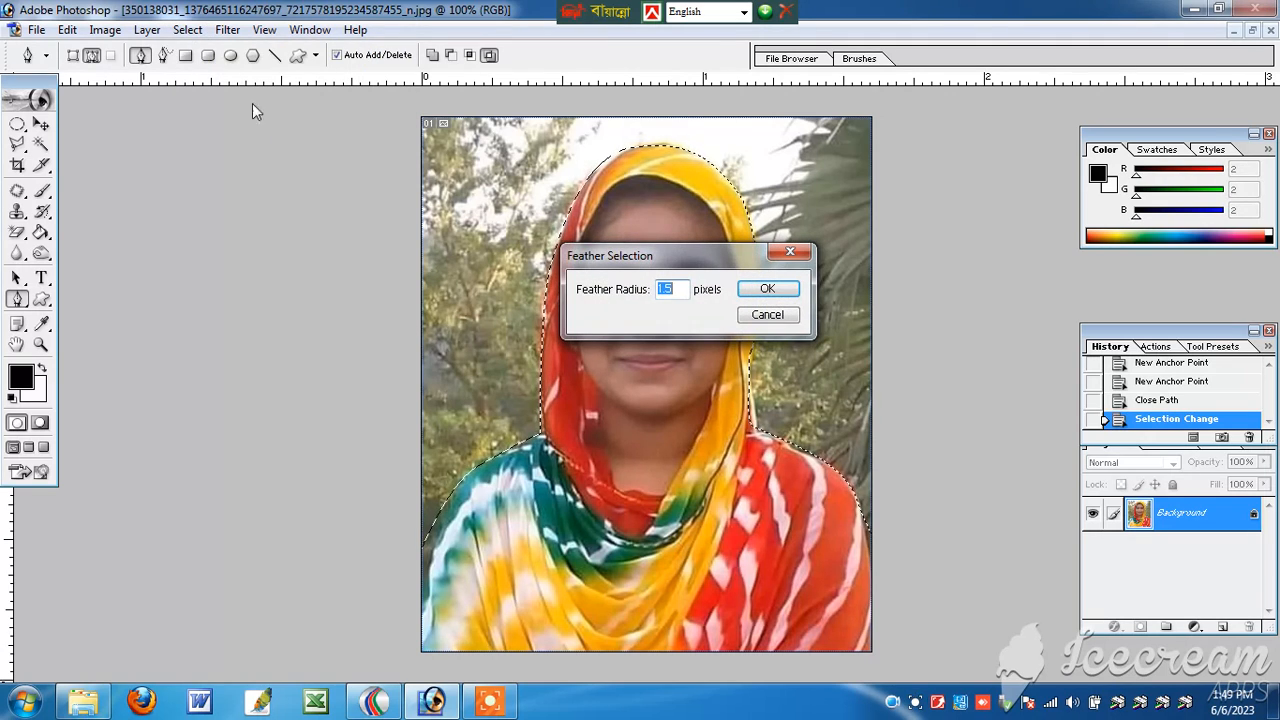
click(767, 289)
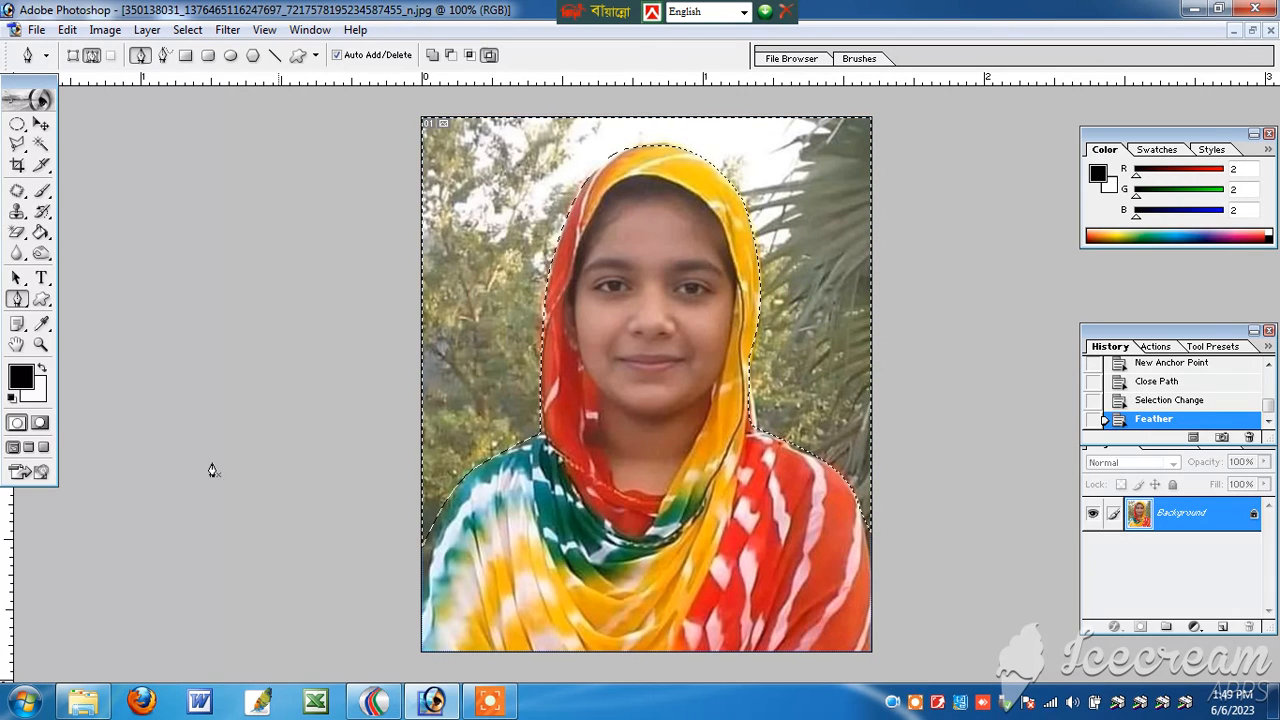
Step: Set the foreground color to blue #158BFA, fill the selected background with it and deselect
click(41, 323)
click(20, 377)
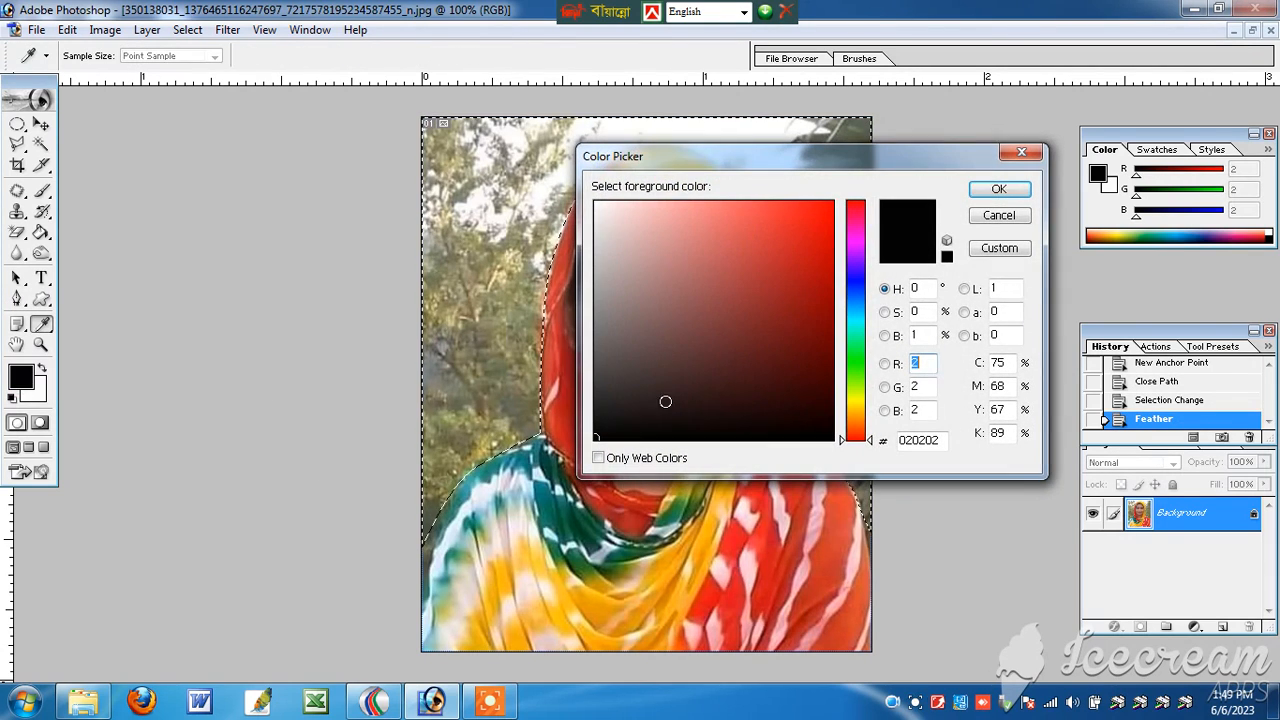
click(848, 300)
click(813, 205)
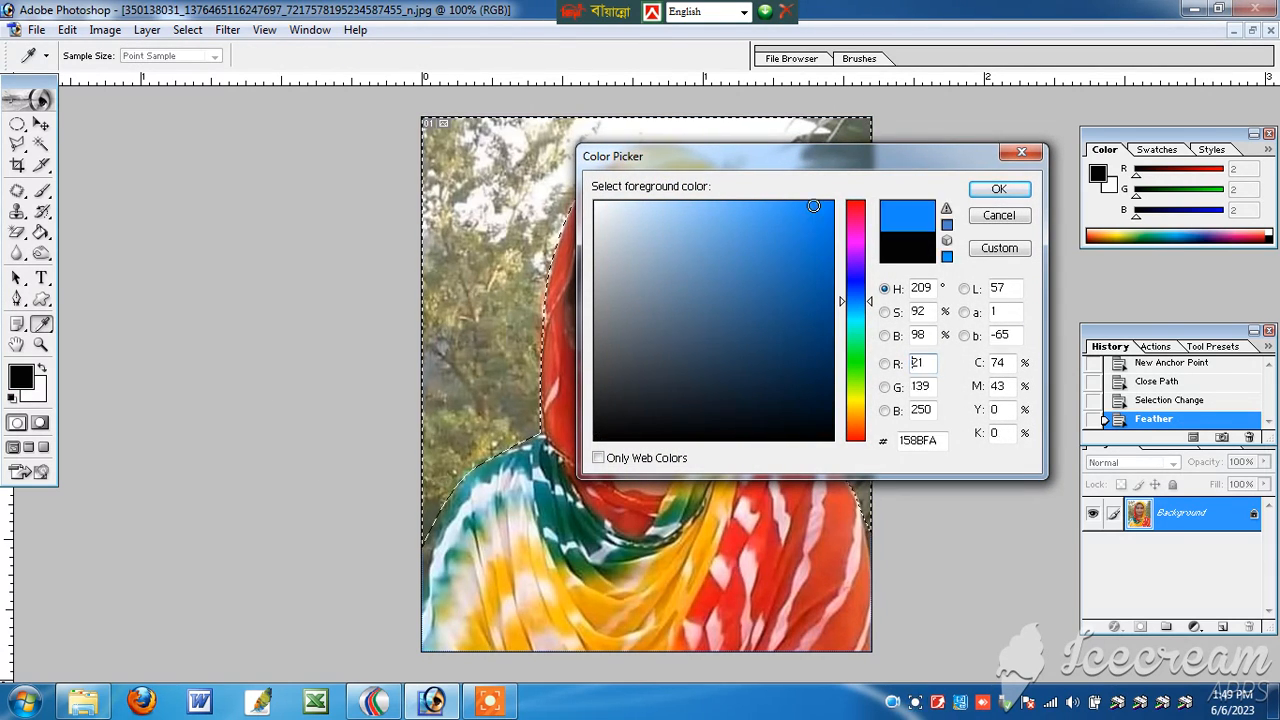
click(995, 192)
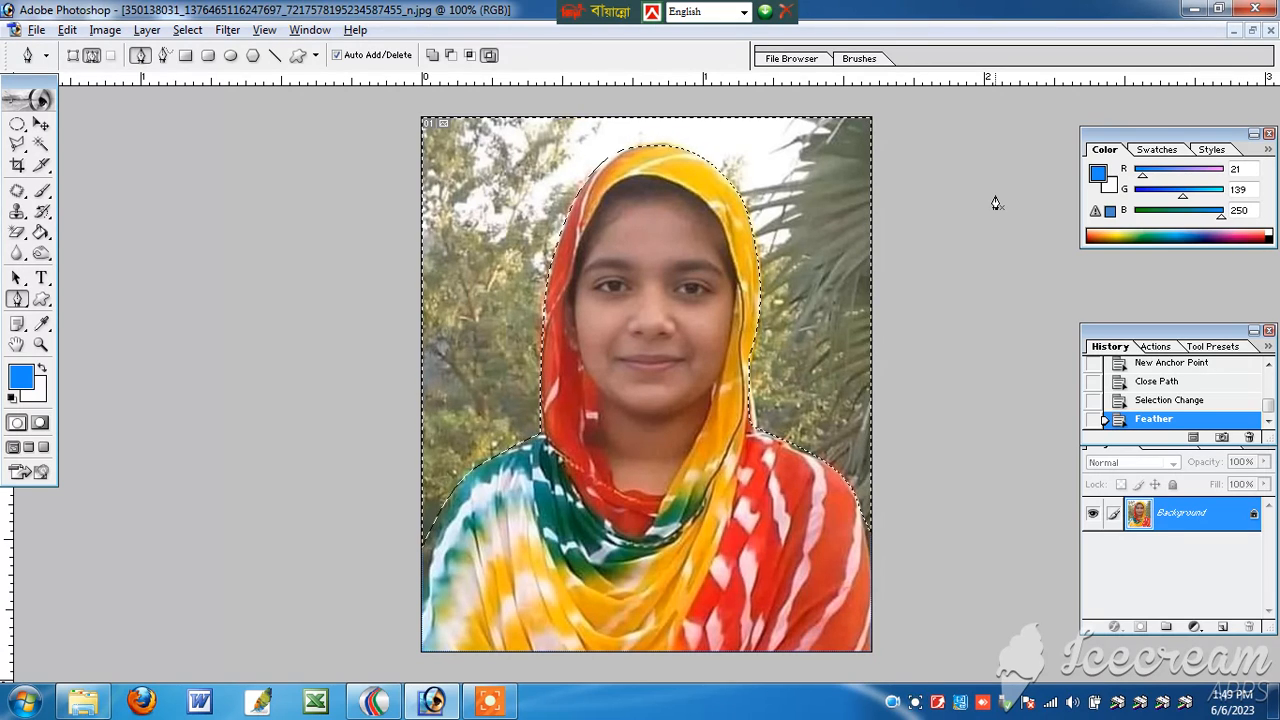
key(alt+BackSpace)
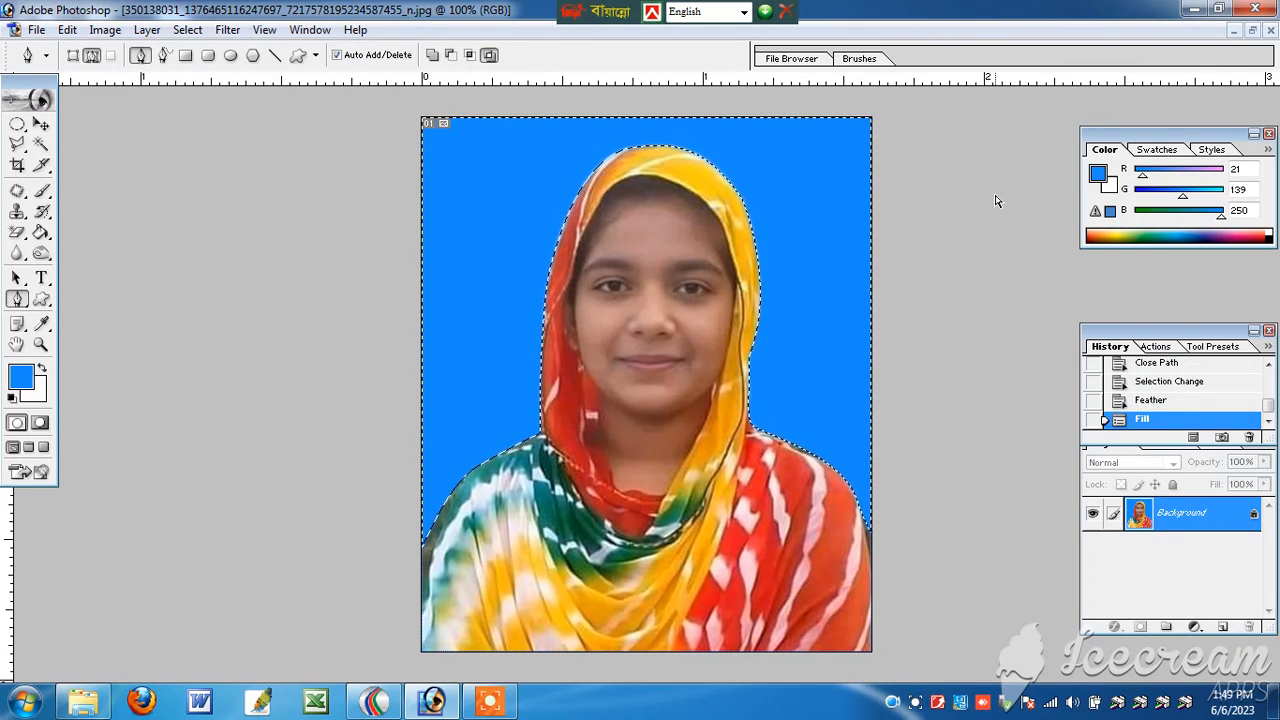
key(ctrl+d)
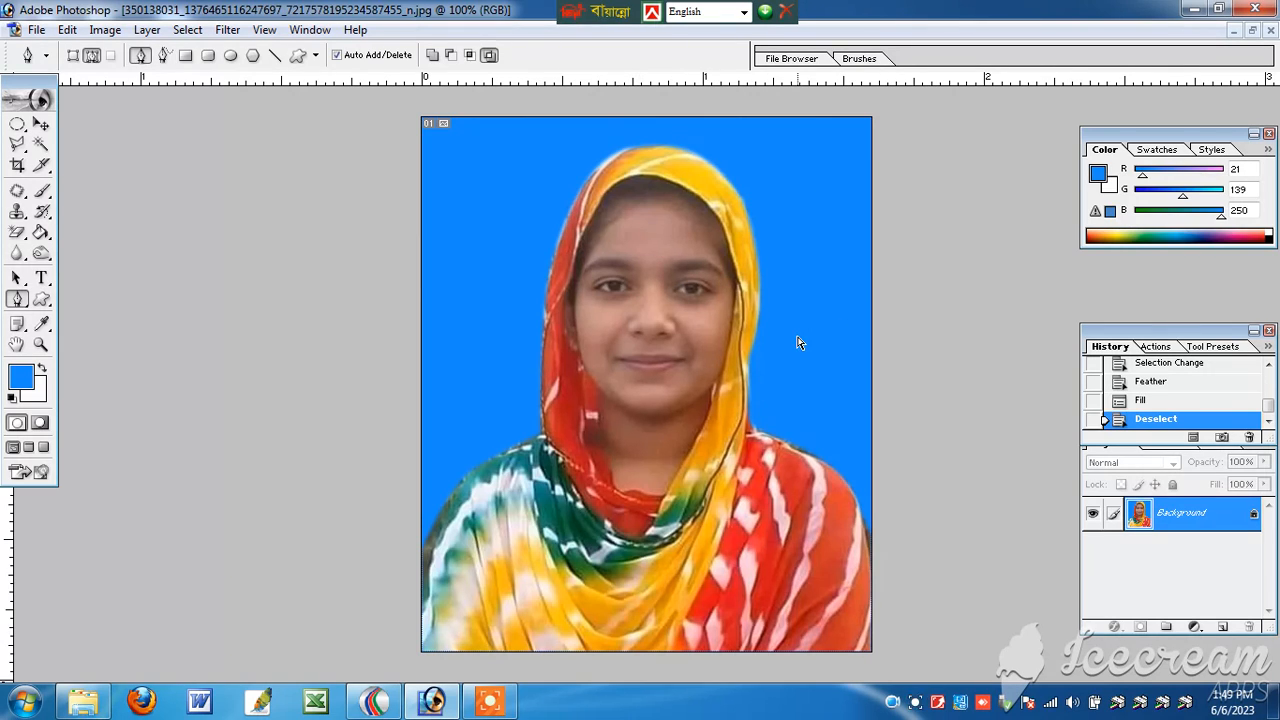
Step: Brighten the photo with an RGB curve point at input 120, output 137, and apply Auto Contrast
key(ctrl+m)
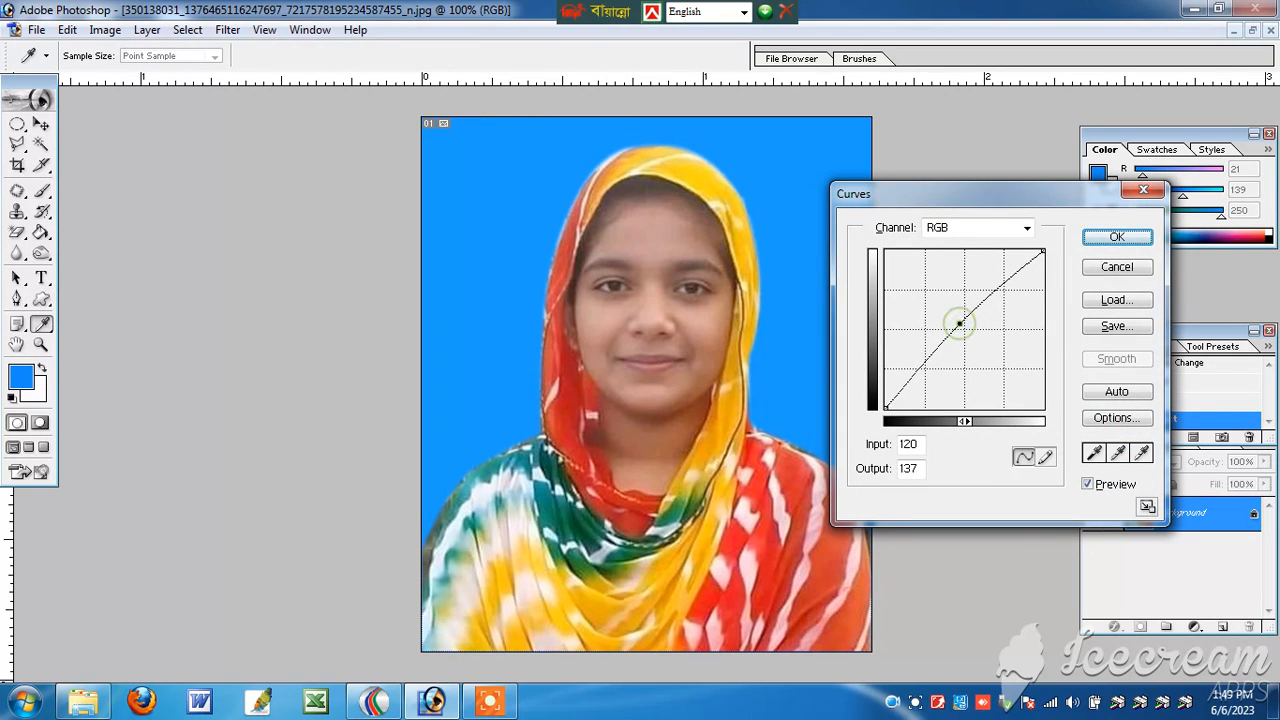
click(1117, 237)
key(ctrl+alt+shift+l)
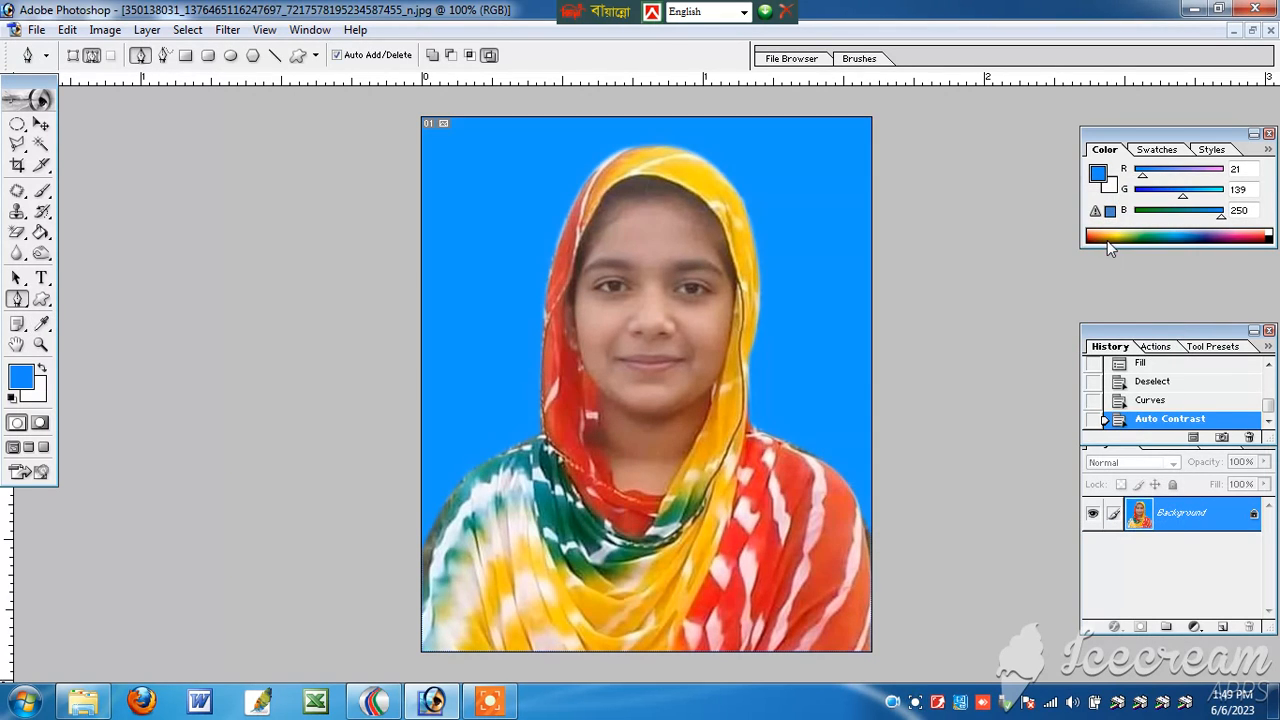
Step: Select the skin of the face and neck with the Magic Wand, adding the shaded neck areas
ctrl+click(851, 304)
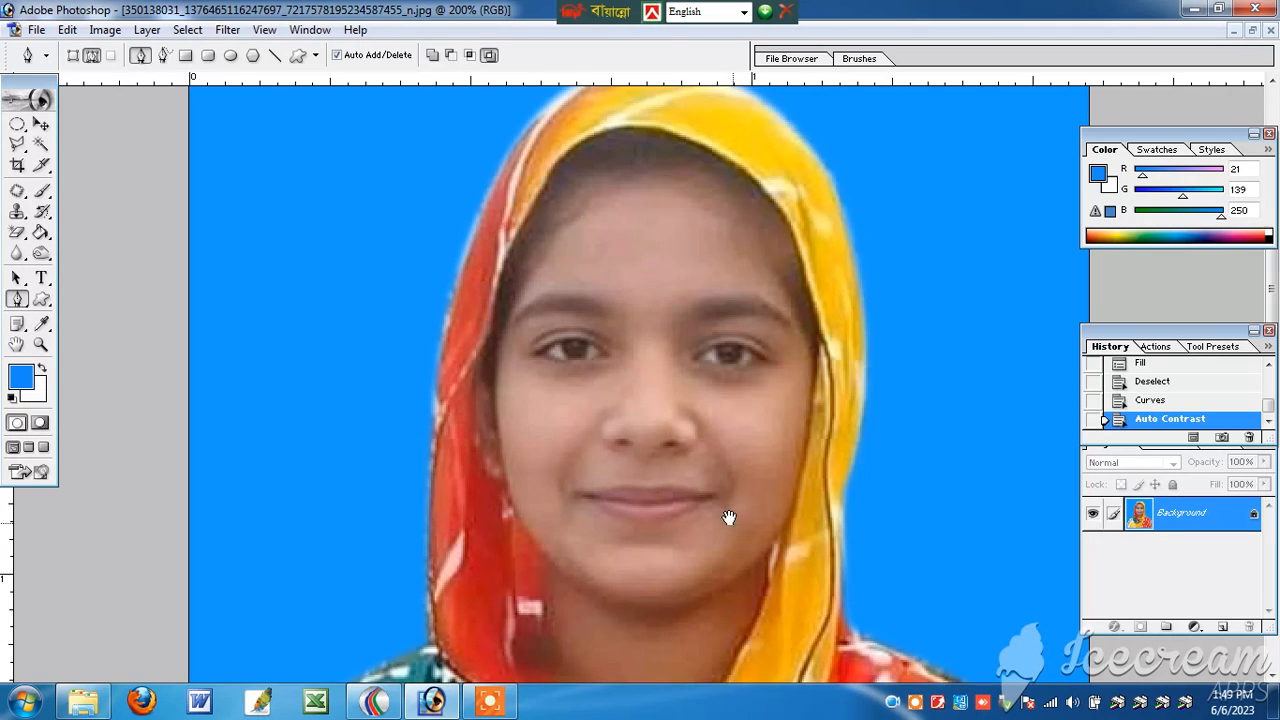
drag(729, 517, 705, 374)
drag(698, 261, 670, 305)
click(39, 146)
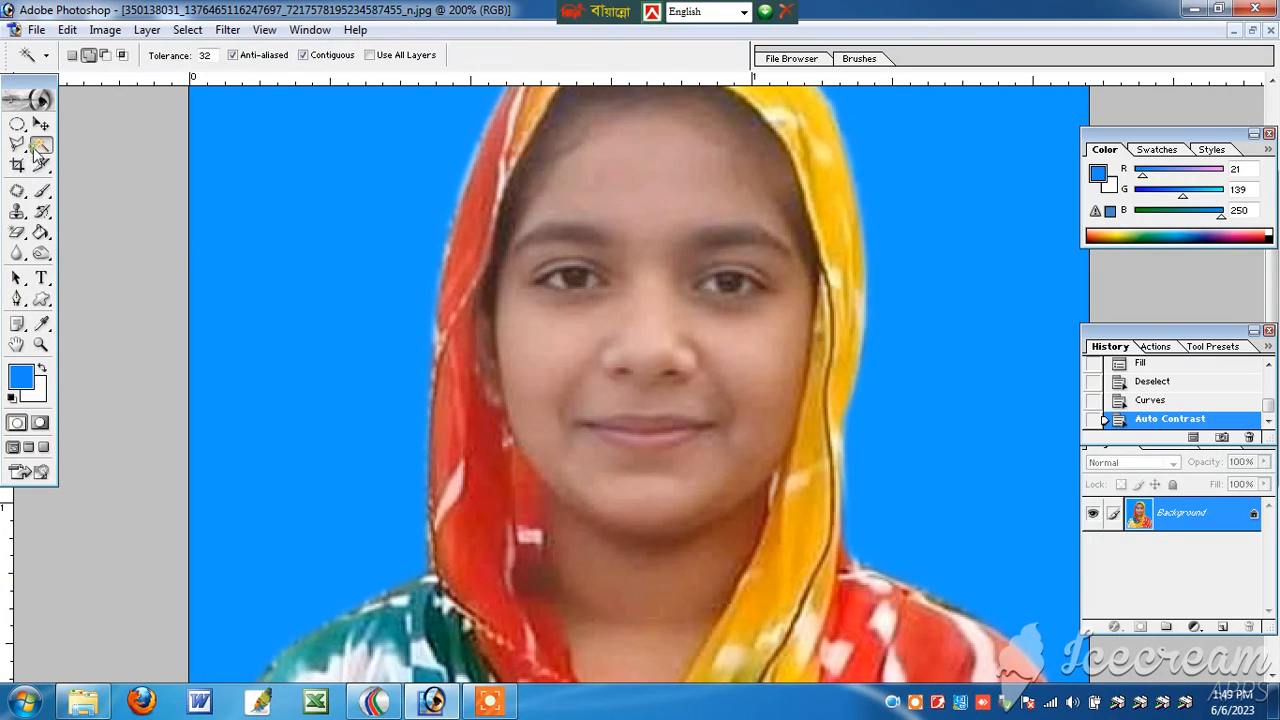
click(564, 451)
shift+click(643, 586)
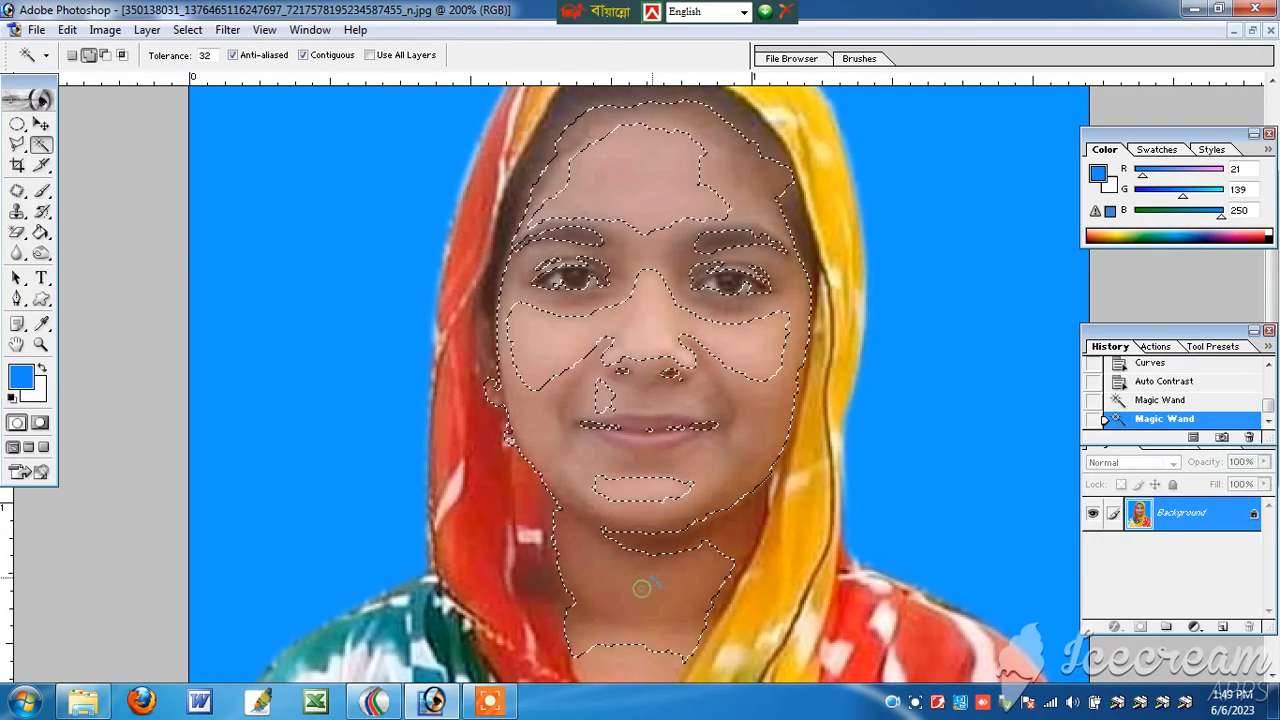
scroll(650, 590, down, 3)
click(651, 564)
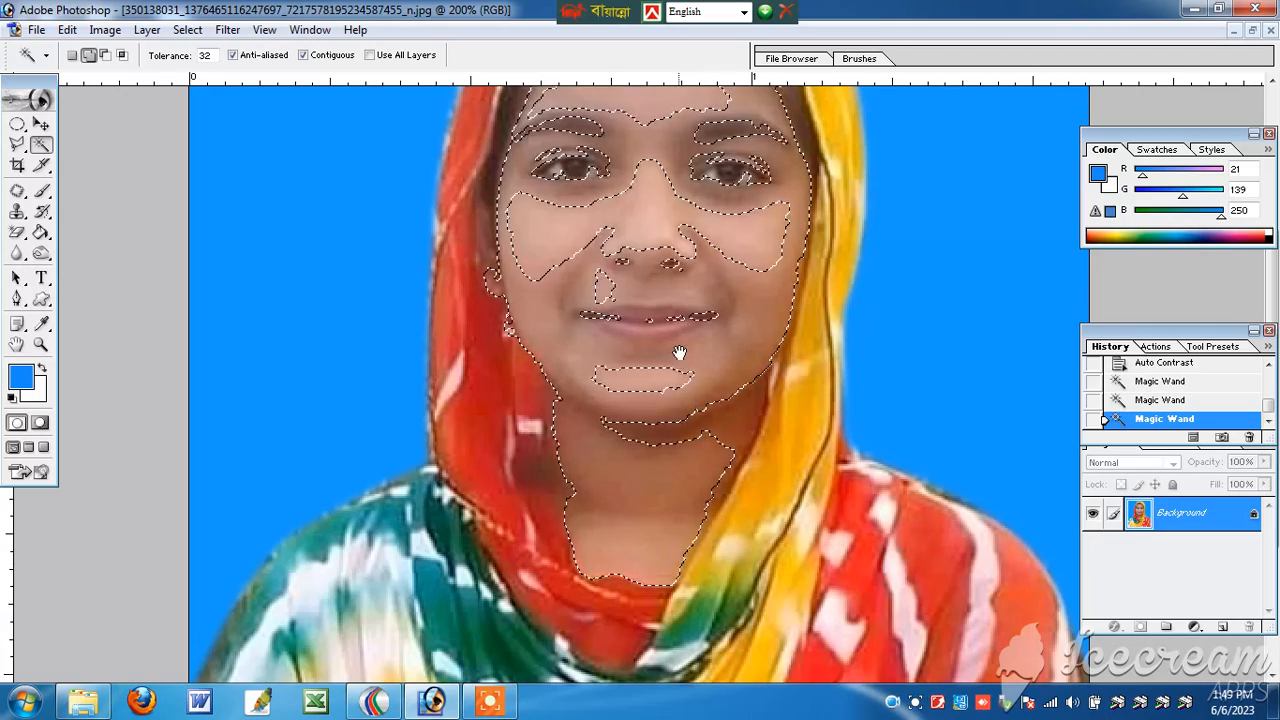
drag(676, 351, 691, 457)
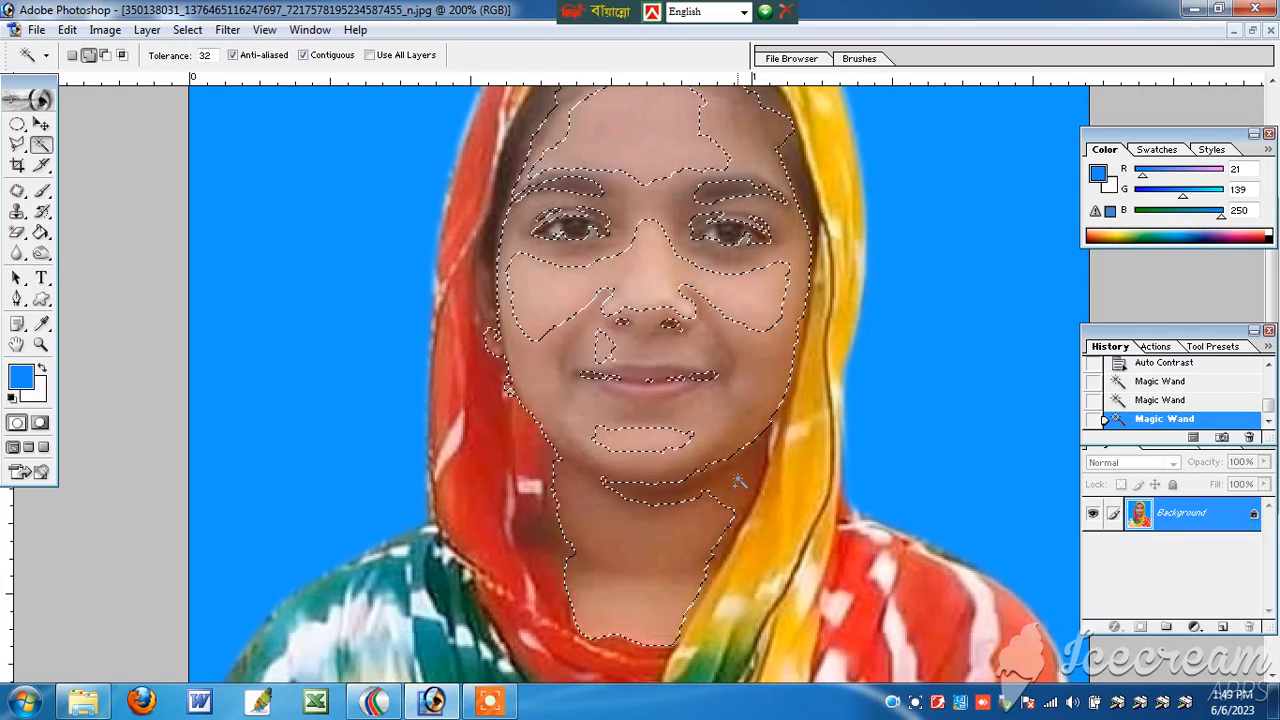
click(737, 480)
scroll(737, 480, up, 3)
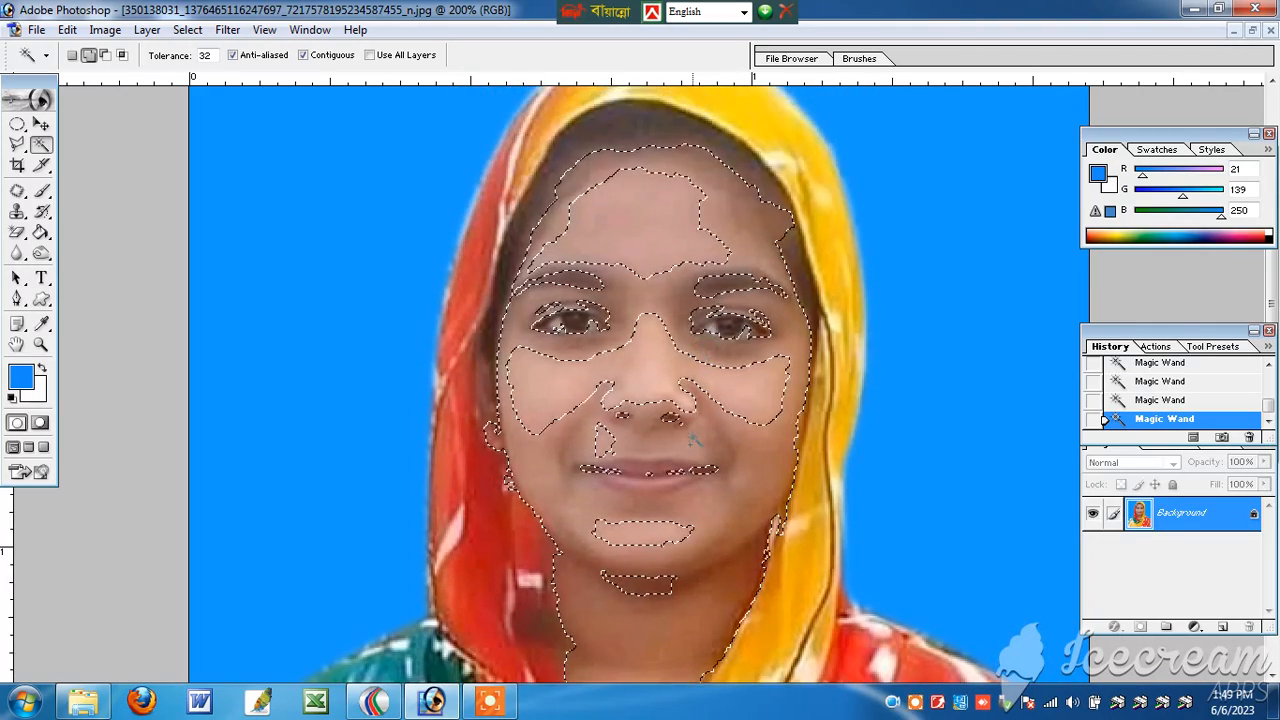
Step: Feather the skin selection by 8 pixels and brighten it with an RGB curve point at input 114, output 138
click(187, 29)
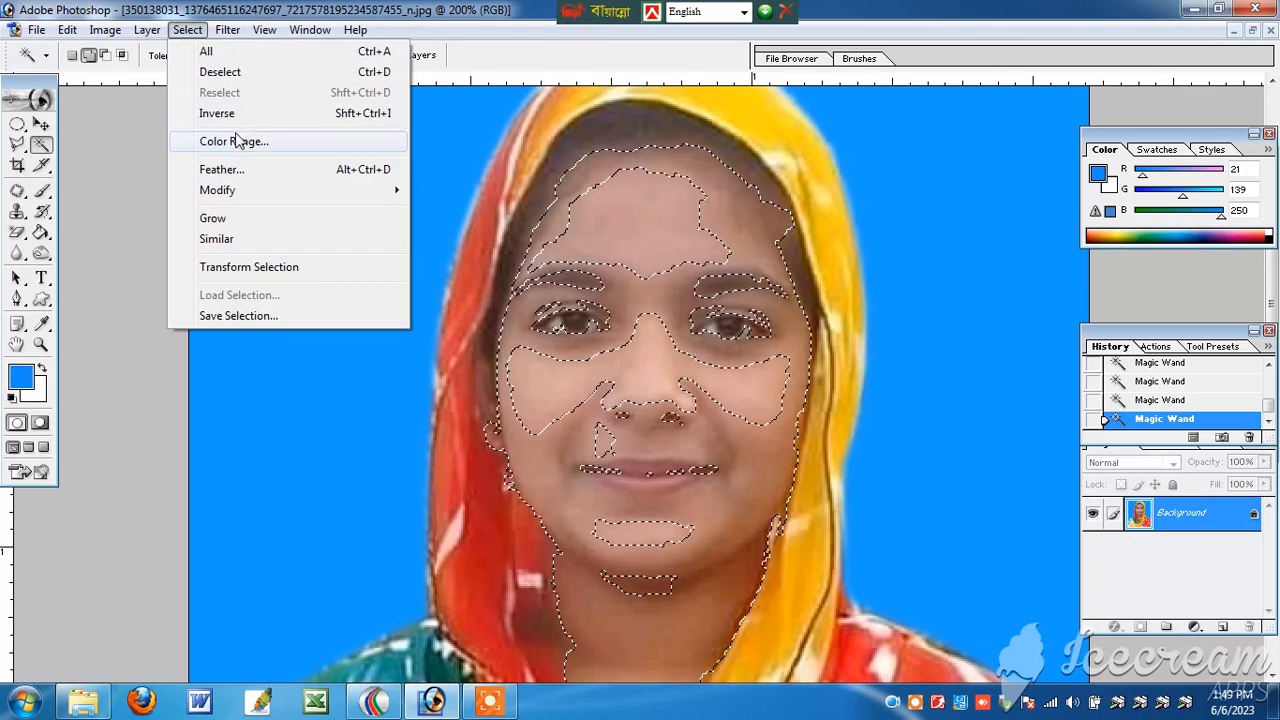
click(278, 176)
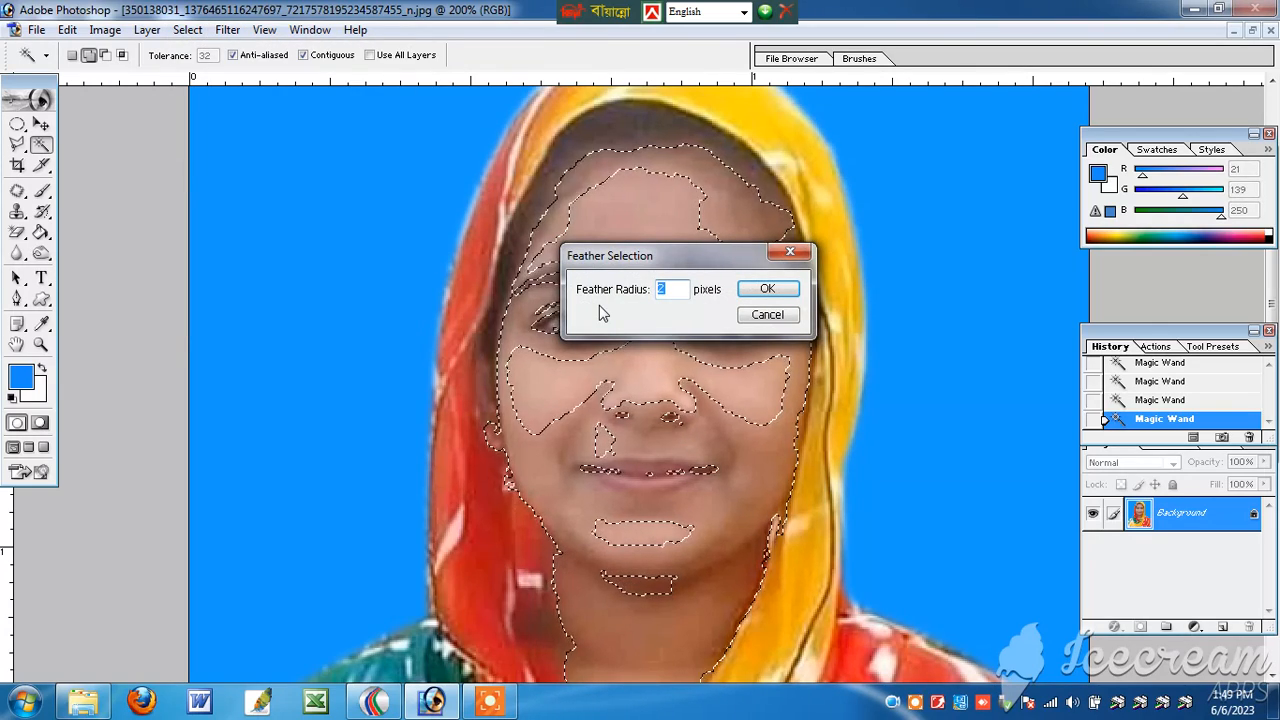
text(8)
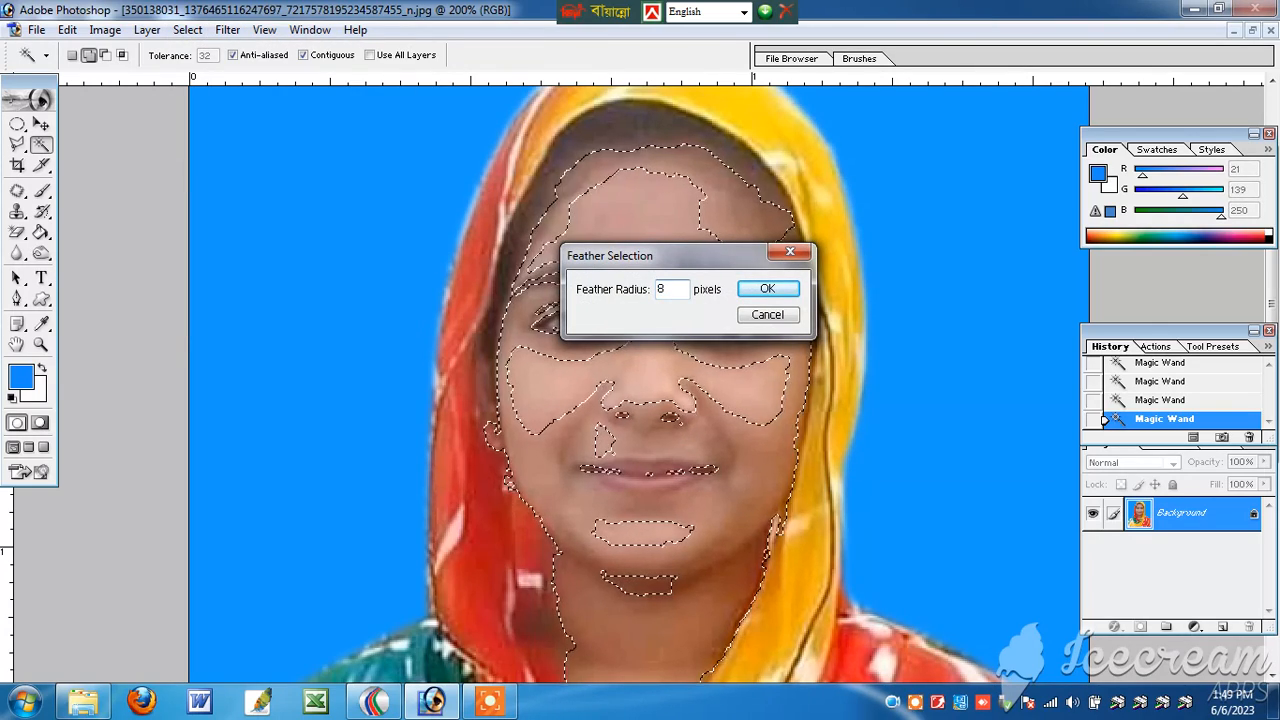
click(788, 292)
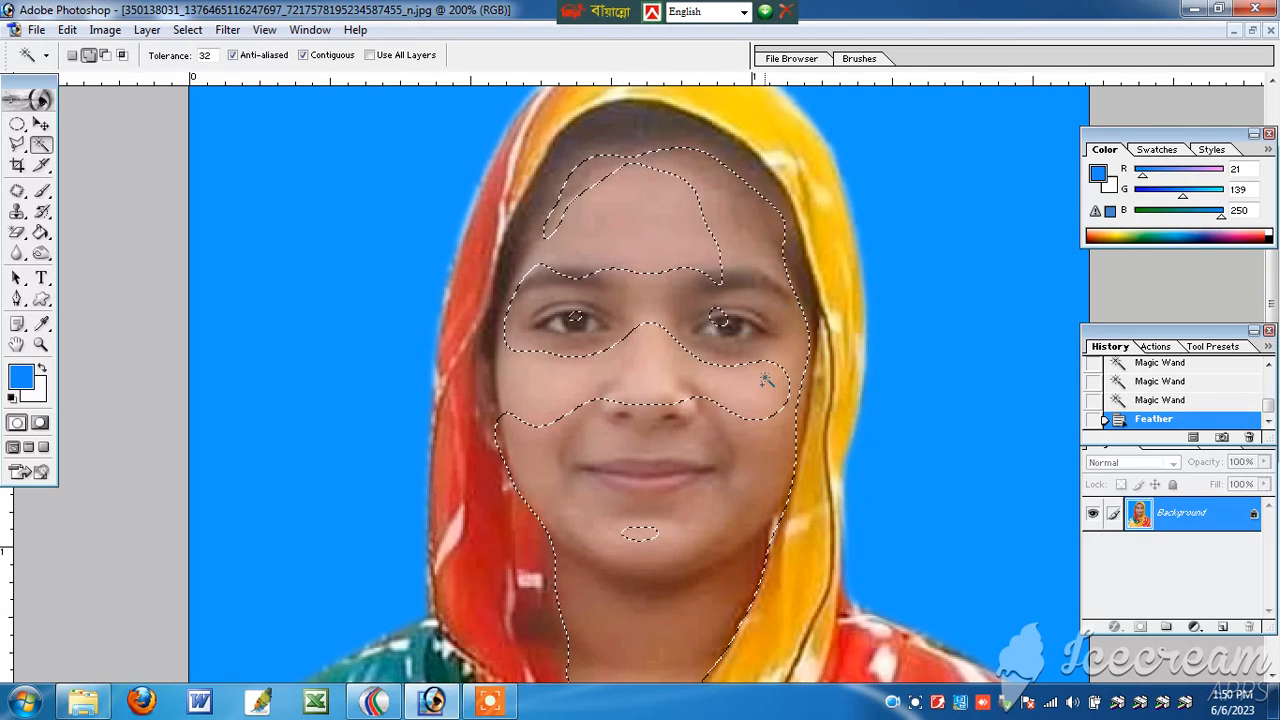
key(ctrl+m)
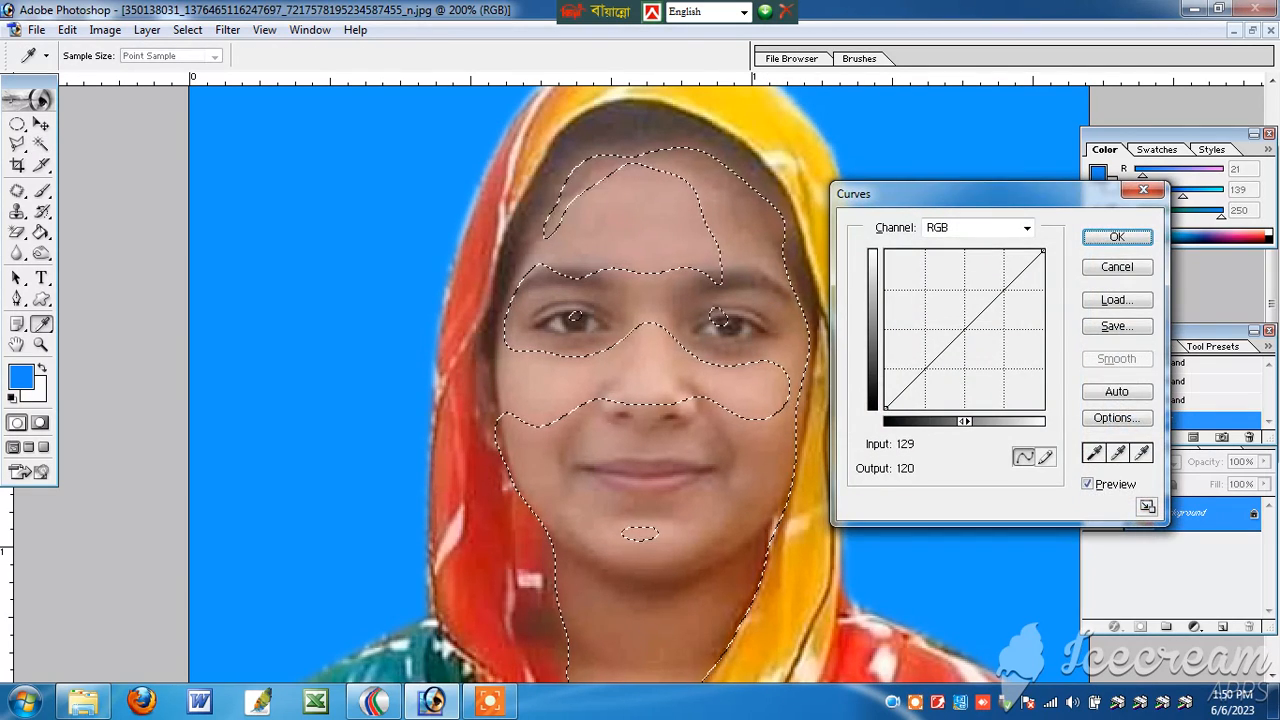
drag(956, 338, 956, 324)
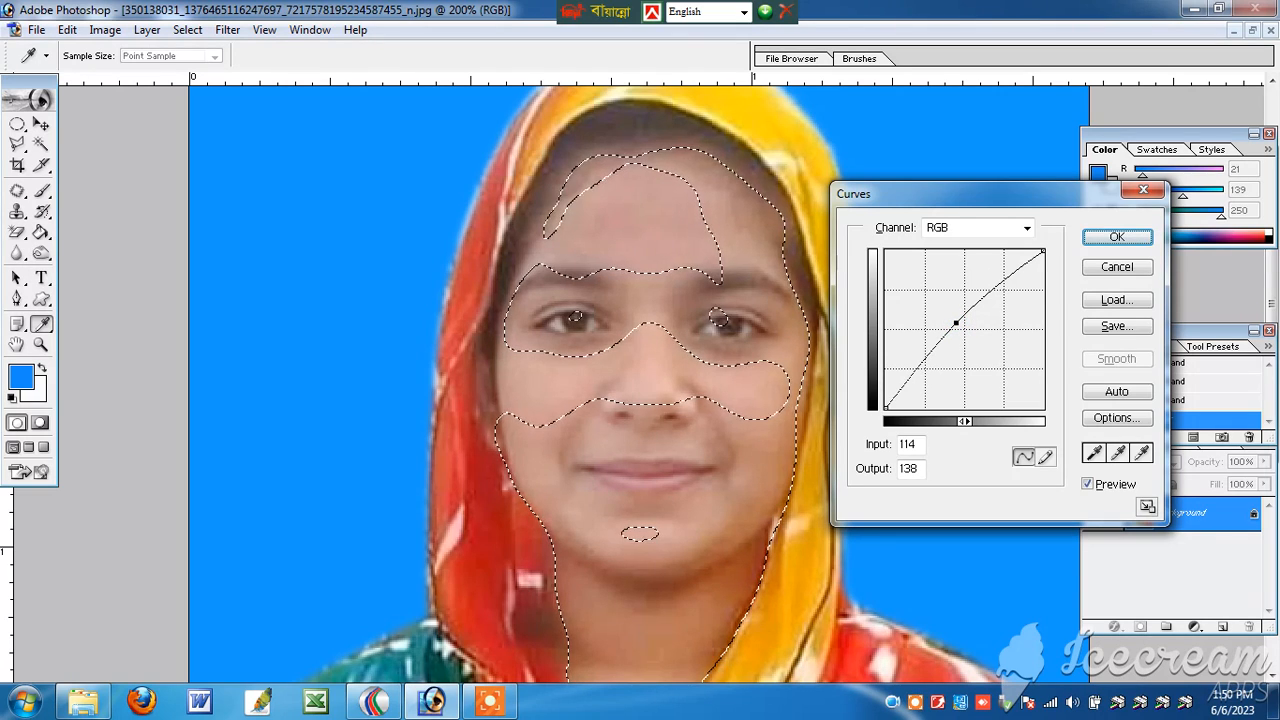
click(1117, 237)
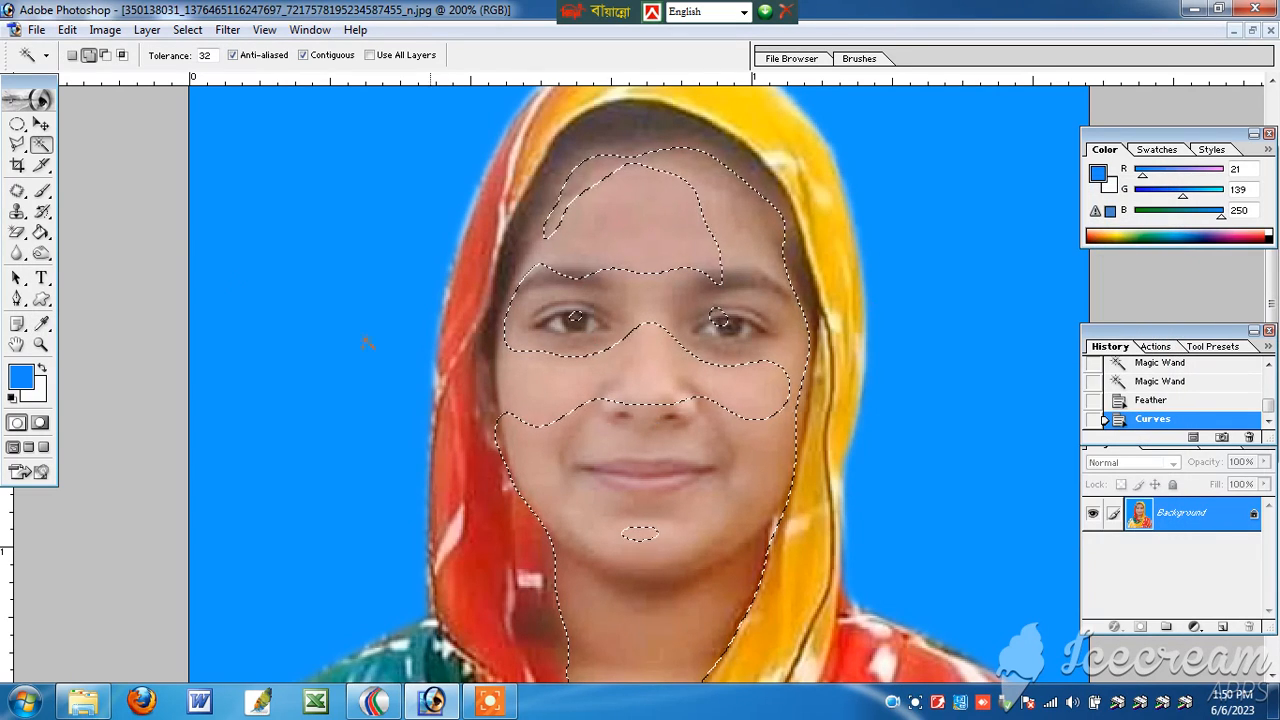
Step: Add the unselected inner face areas to the selection with the Polygonal Lasso and feather it by 8 pixels
click(17, 144)
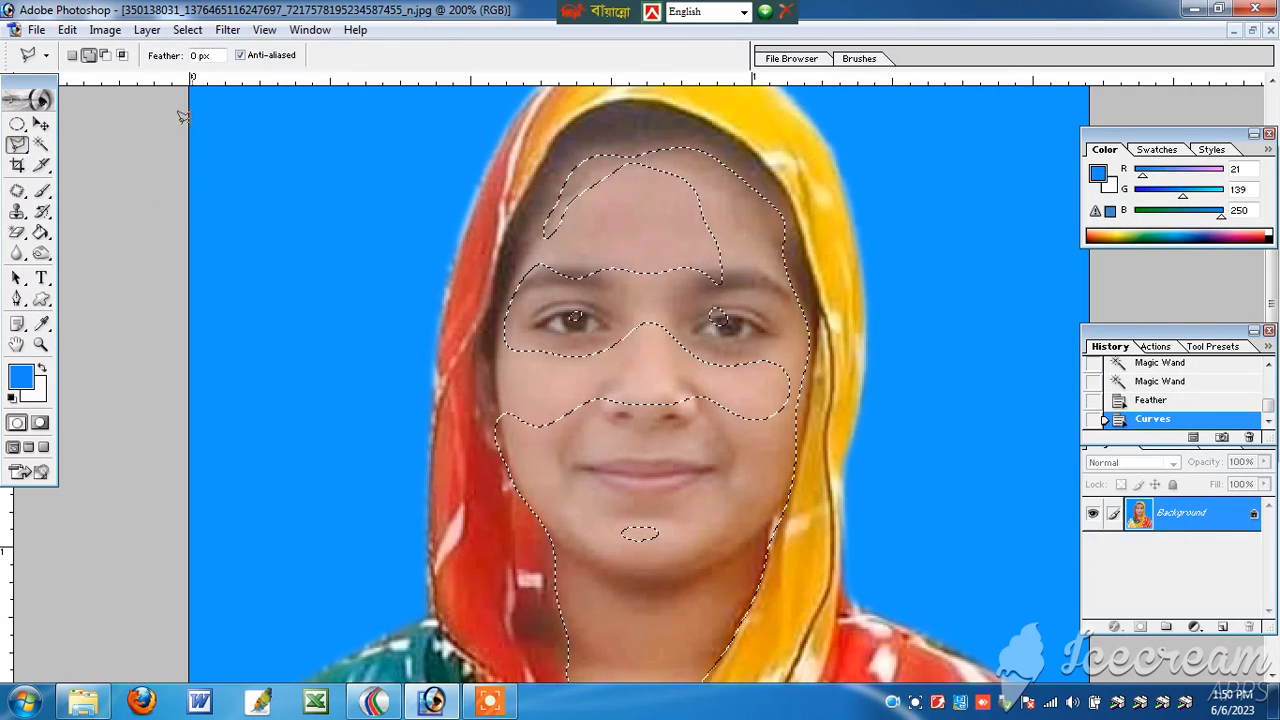
click(508, 412)
click(697, 186)
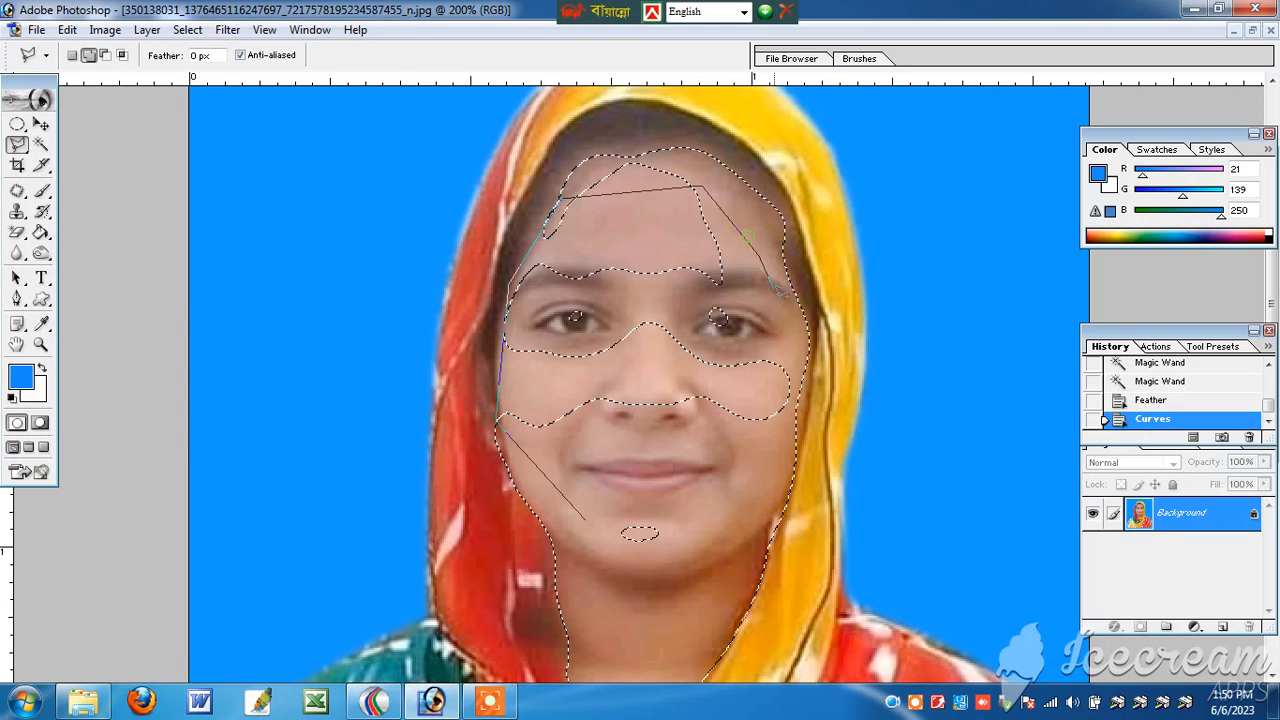
double_click(662, 617)
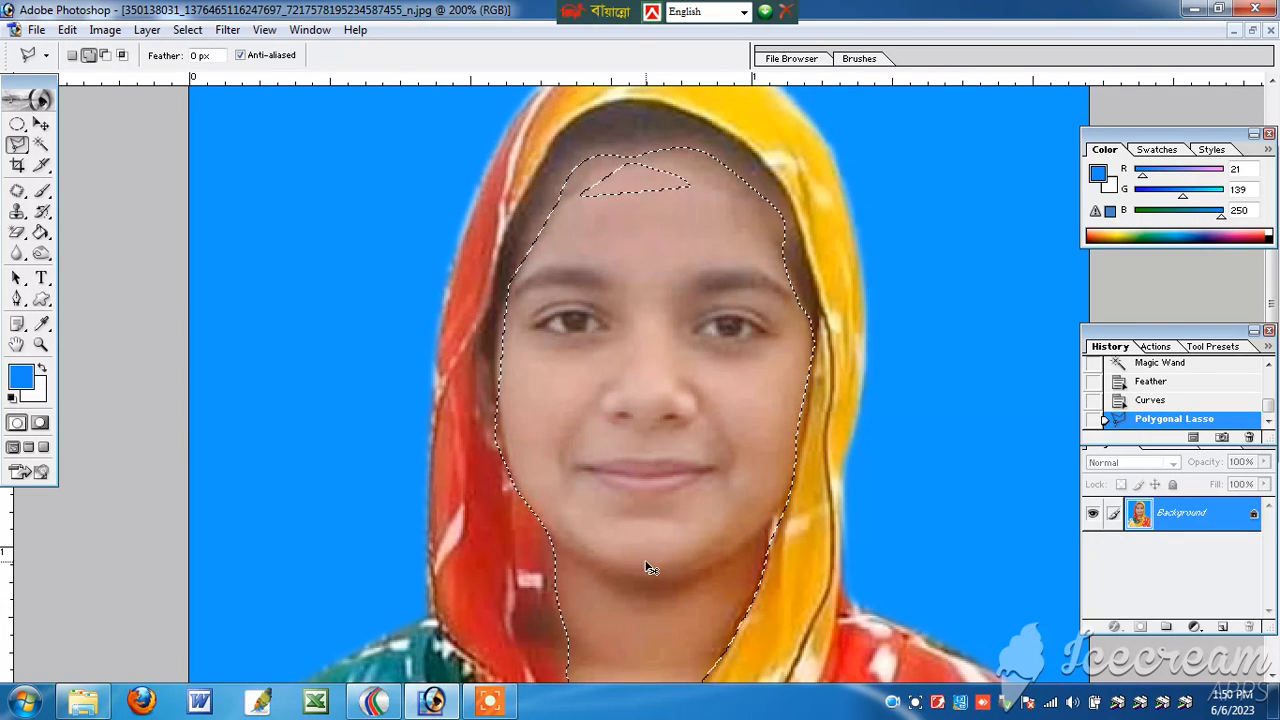
key(ctrl+alt+d)
click(769, 290)
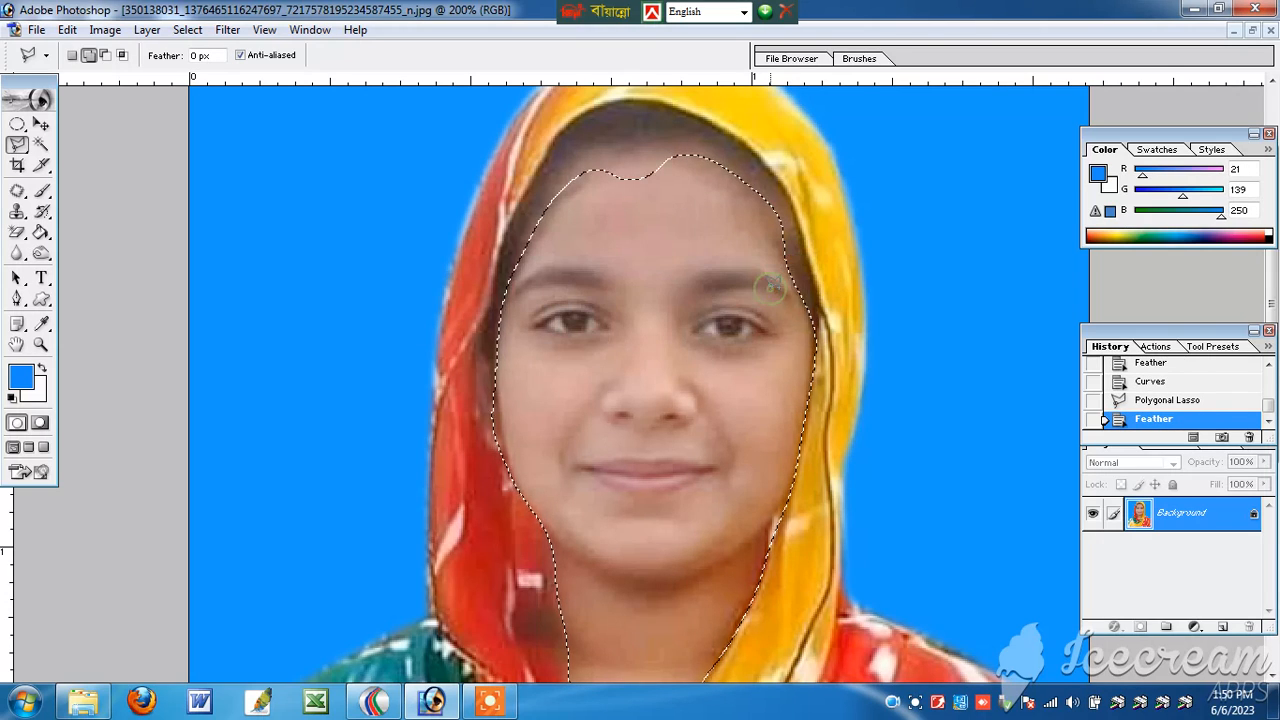
Step: Add the missing upper forehead area to the face selection with the Polygonal Lasso and feather it by 8 pixels
click(582, 209)
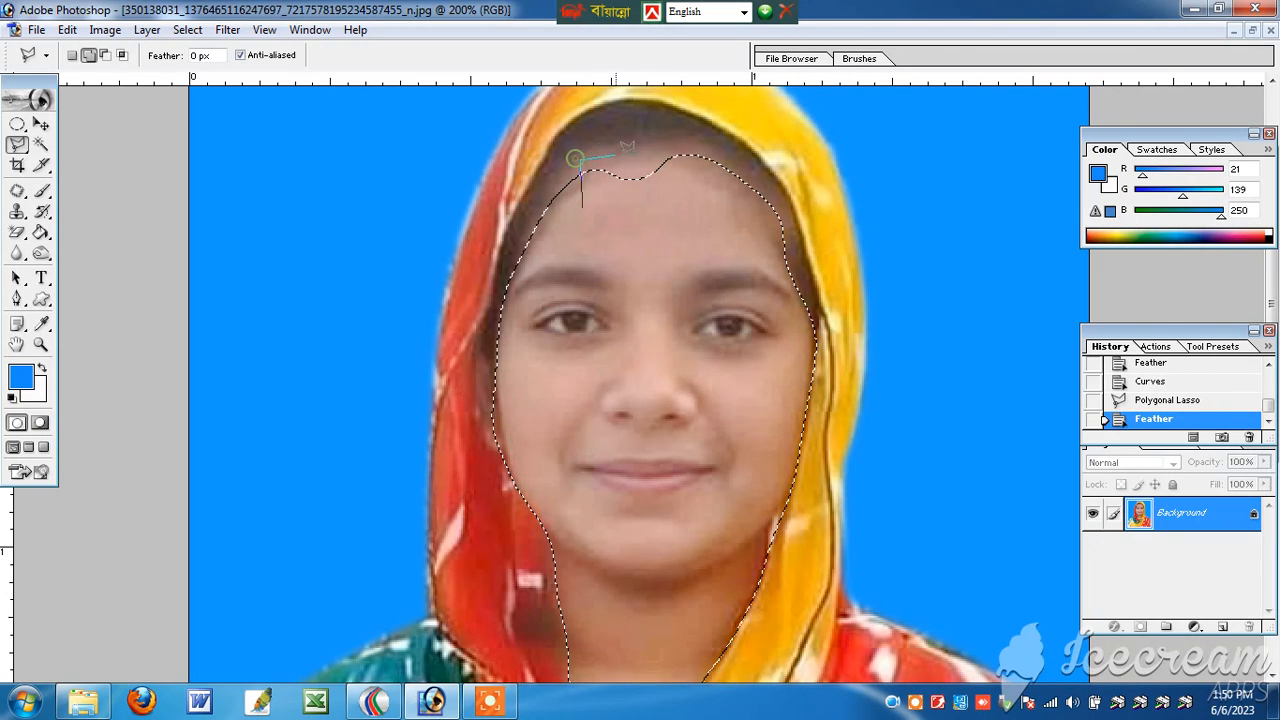
click(668, 152)
click(698, 181)
double_click(640, 240)
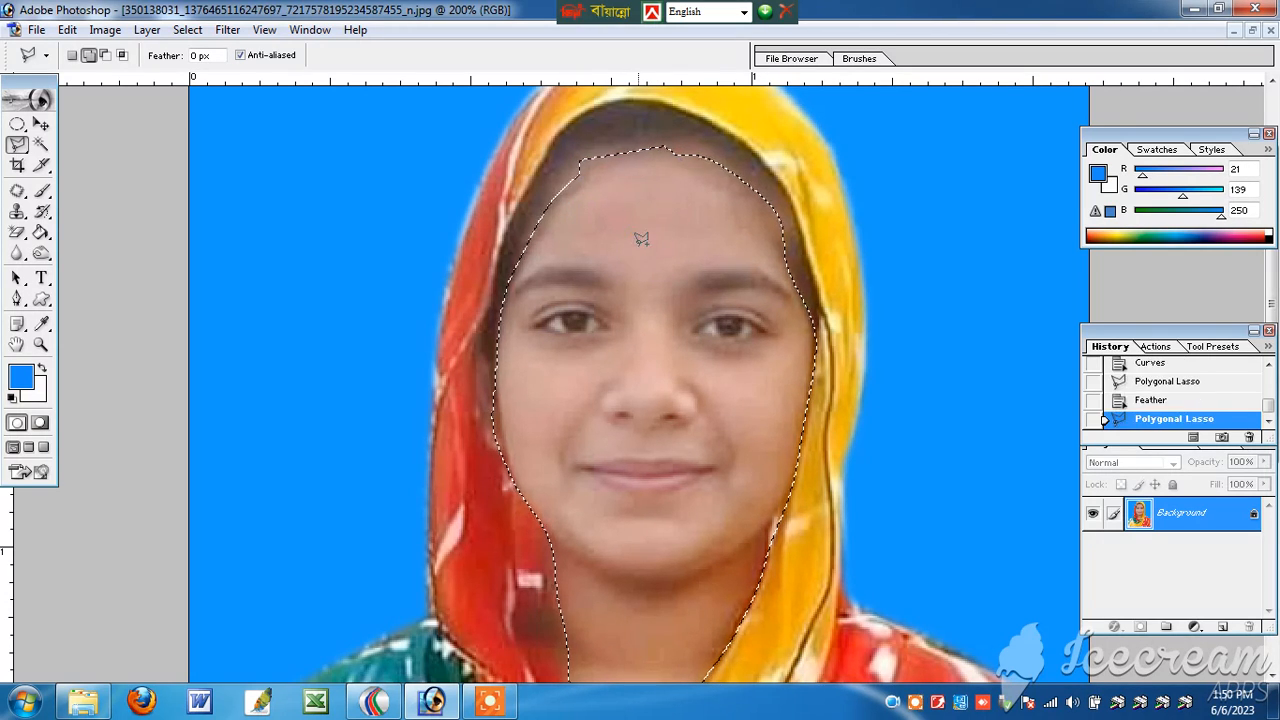
key(ctrl+alt+d)
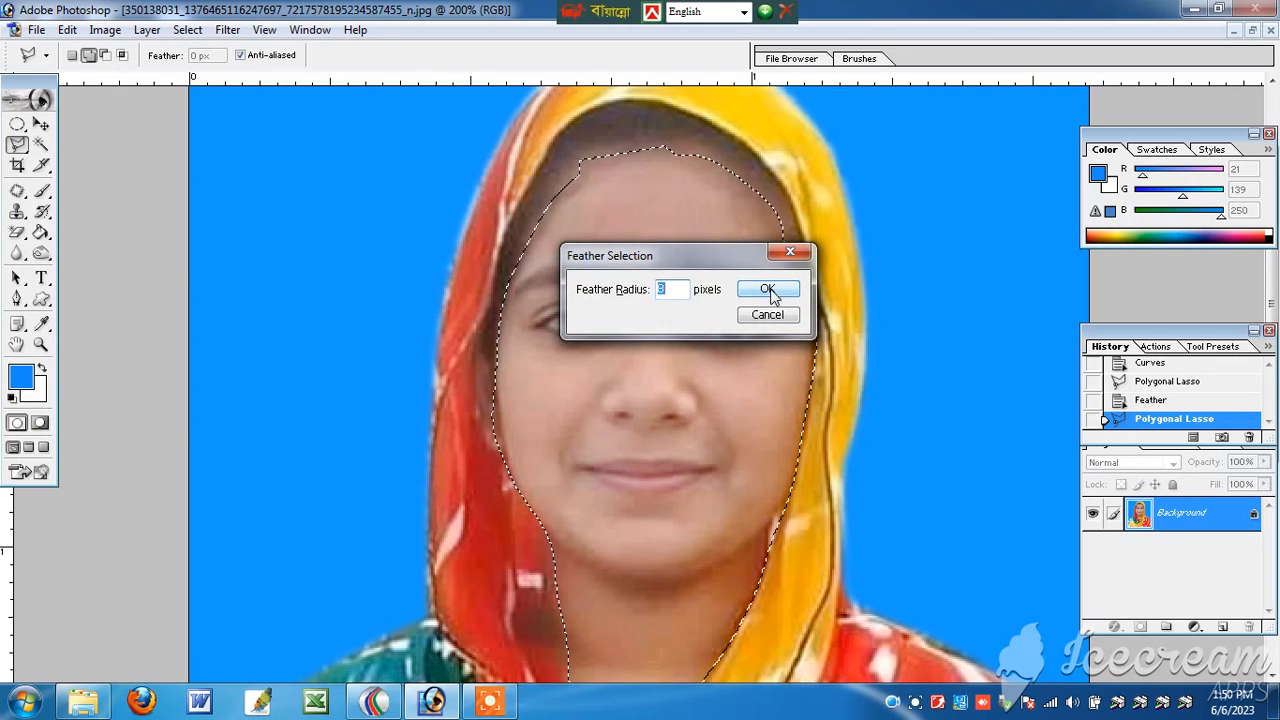
click(767, 288)
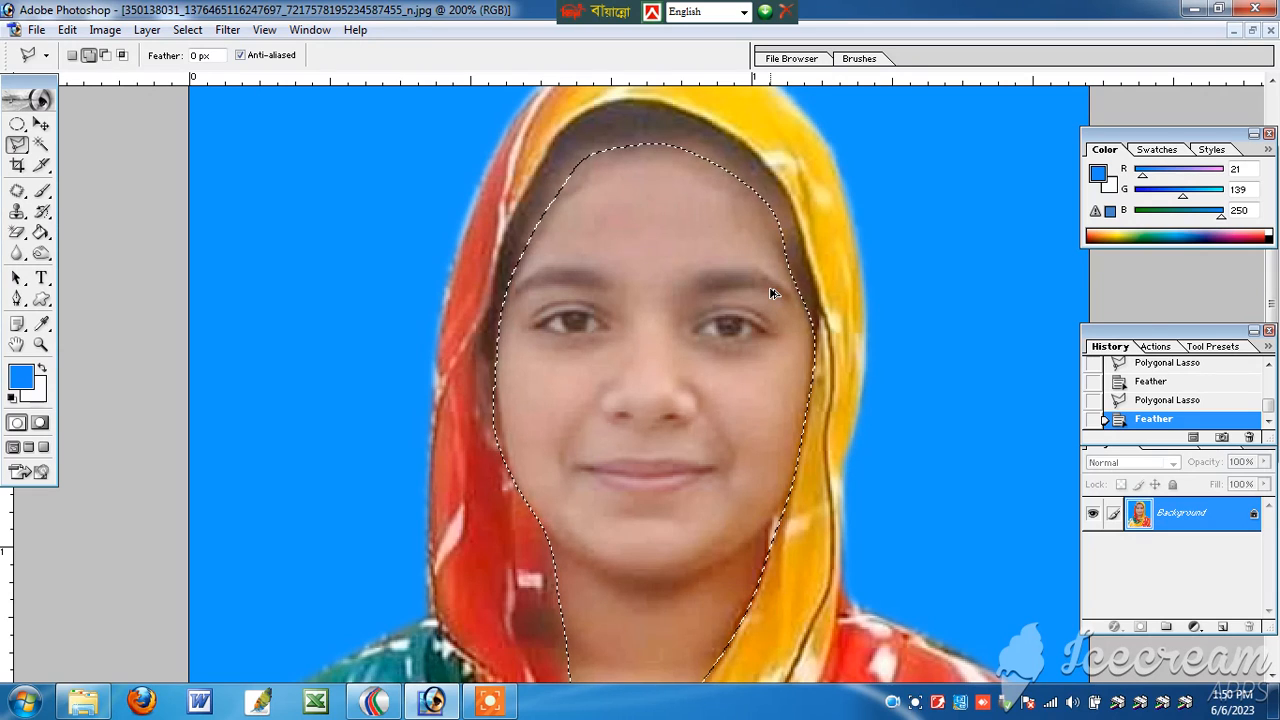
Step: Apply Auto Contrast to the selected face and neck
key(ctrl+alt+shift+l)
key(ctrl+minus)
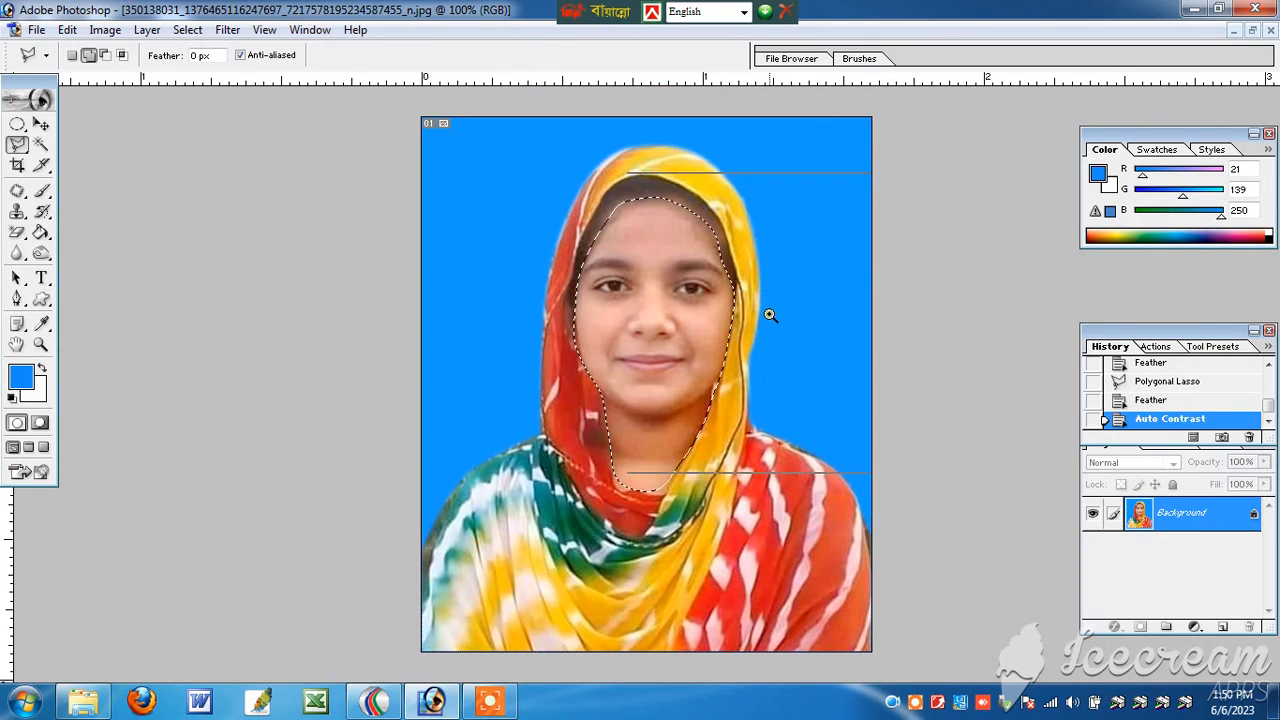
key(ctrl+plus)
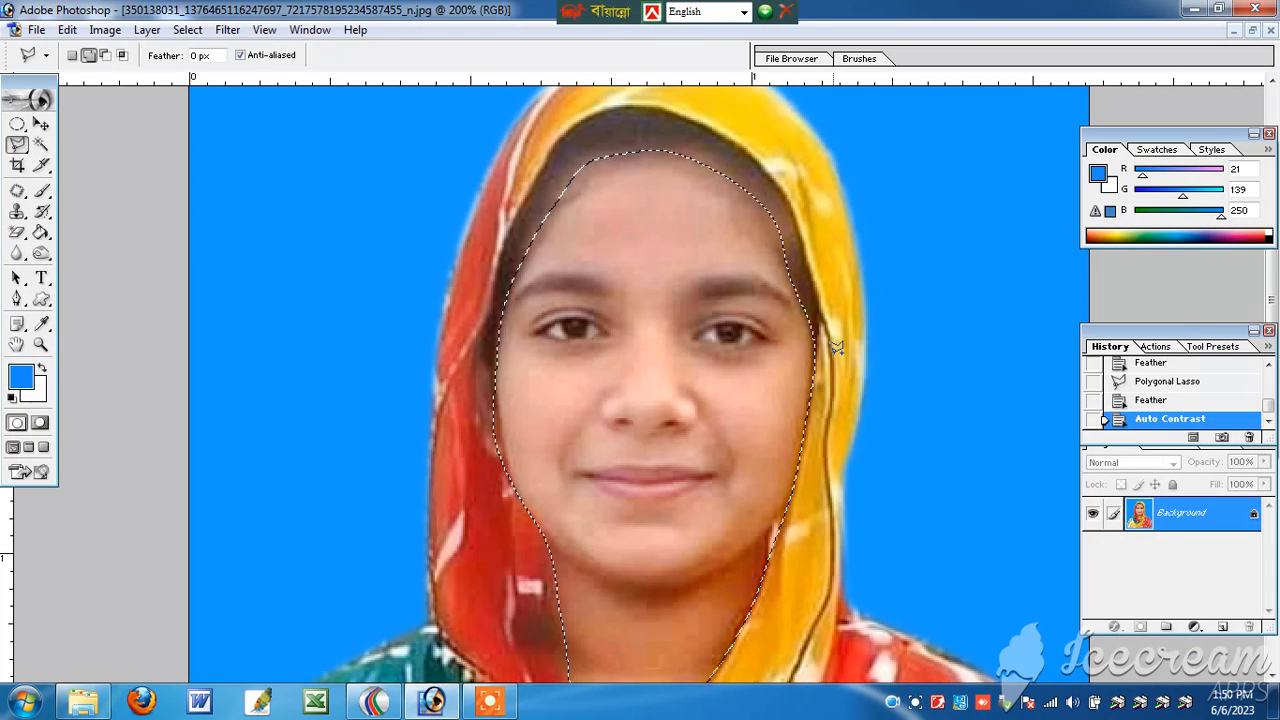
Step: Apply Selective Color to the selected face with Black at +36% for the Blacks, and deselect
key(alt)
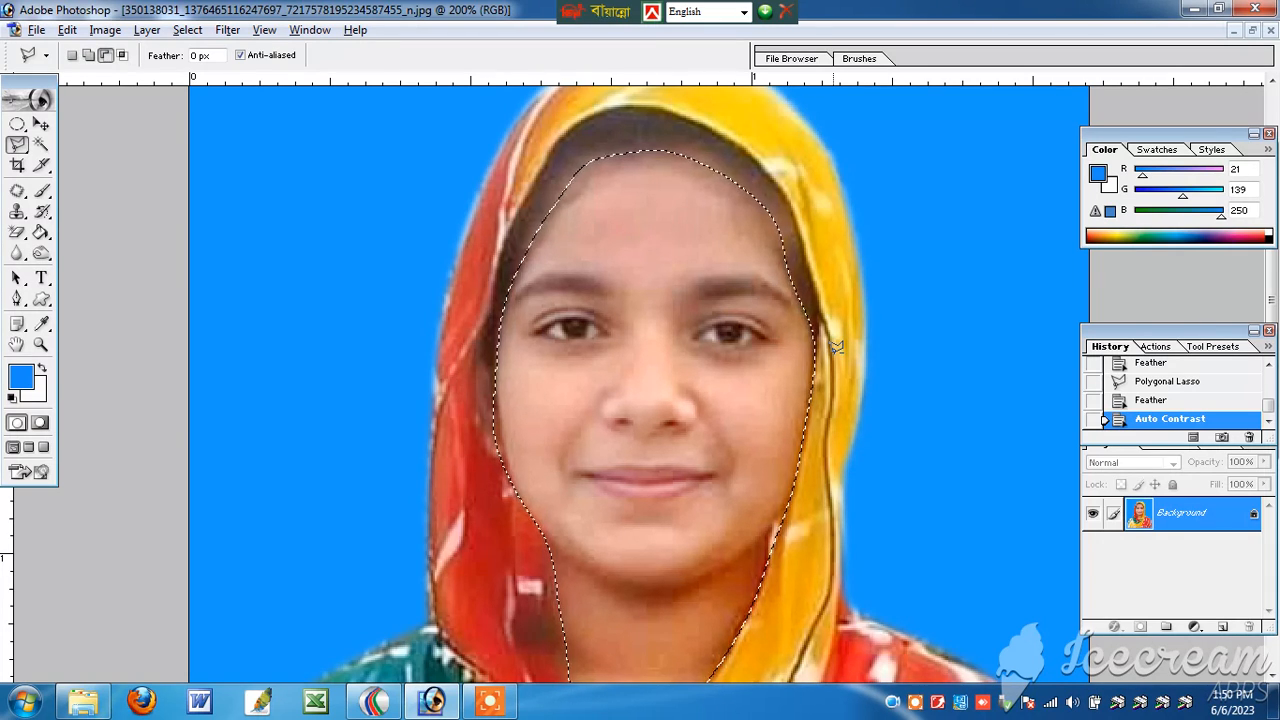
key(i)
key(a)
key(s)
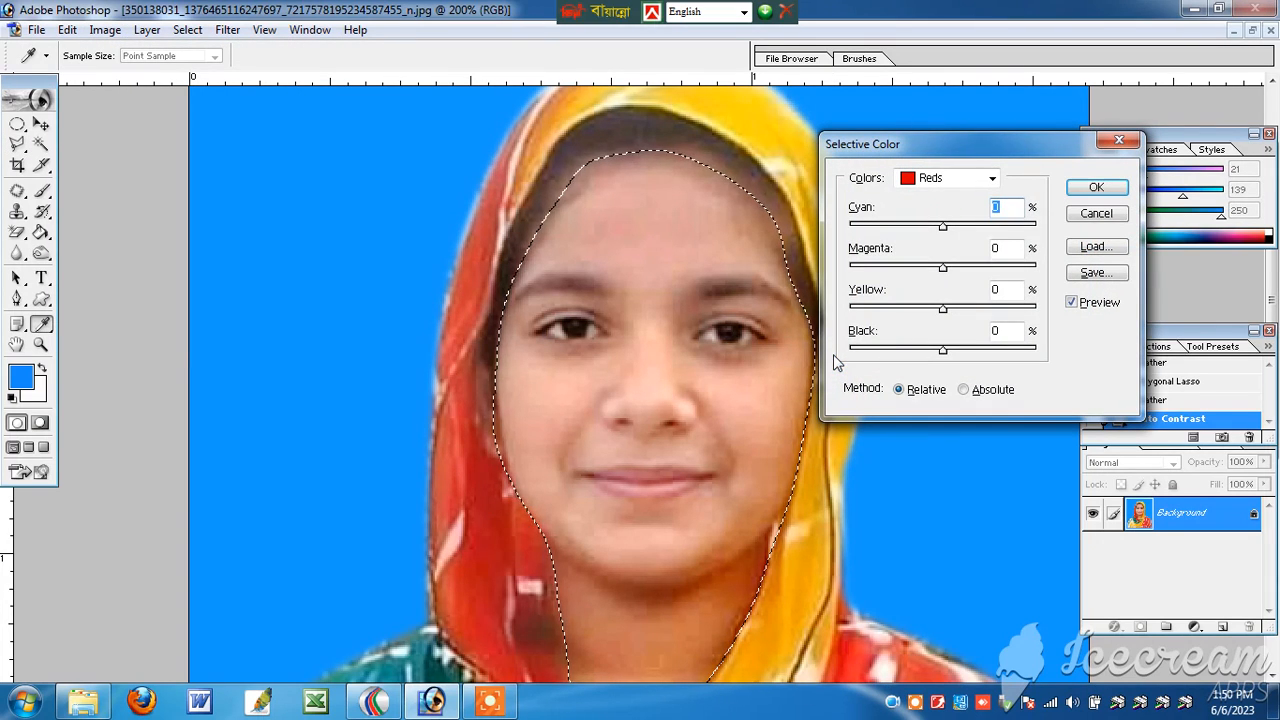
click(958, 180)
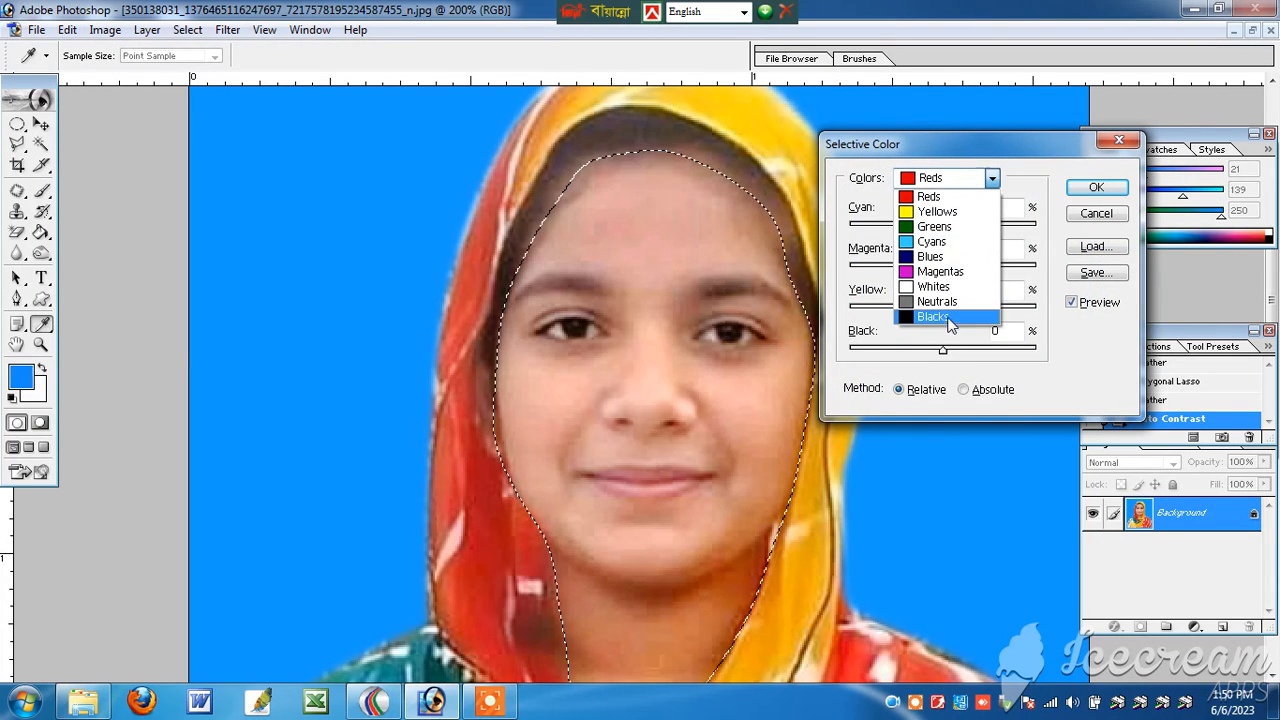
click(932, 316)
drag(942, 350, 978, 358)
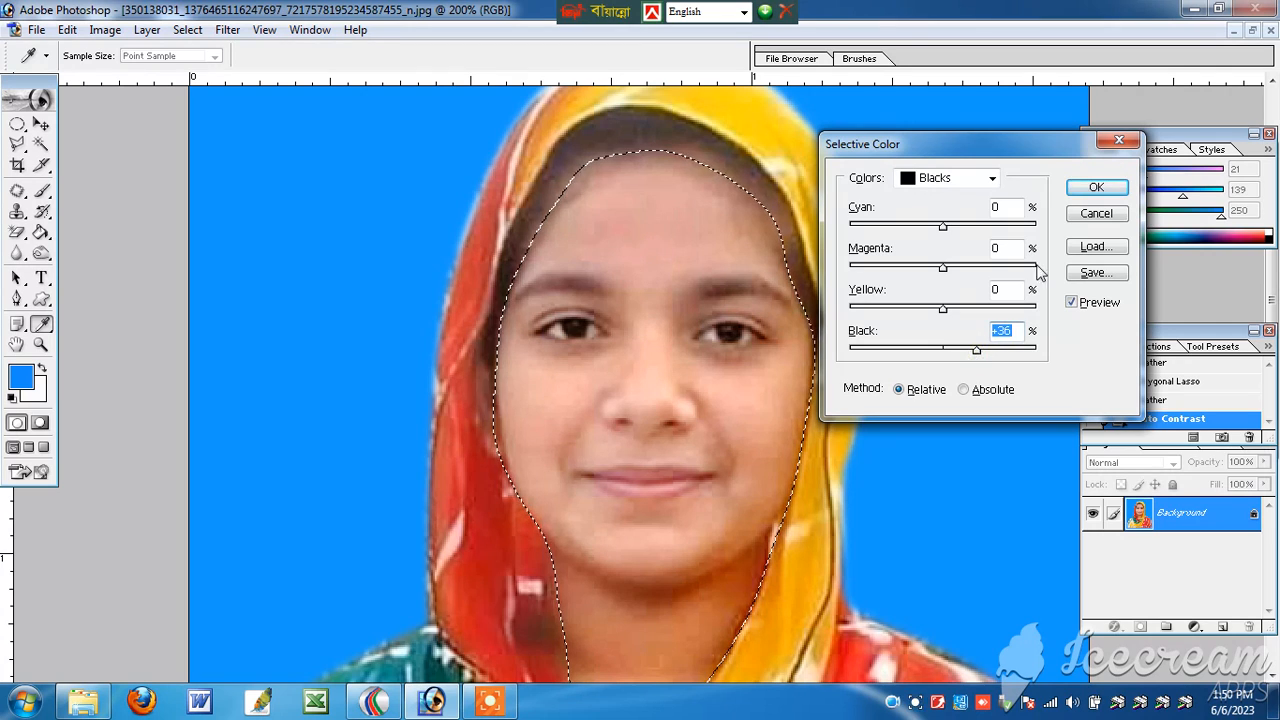
click(1088, 186)
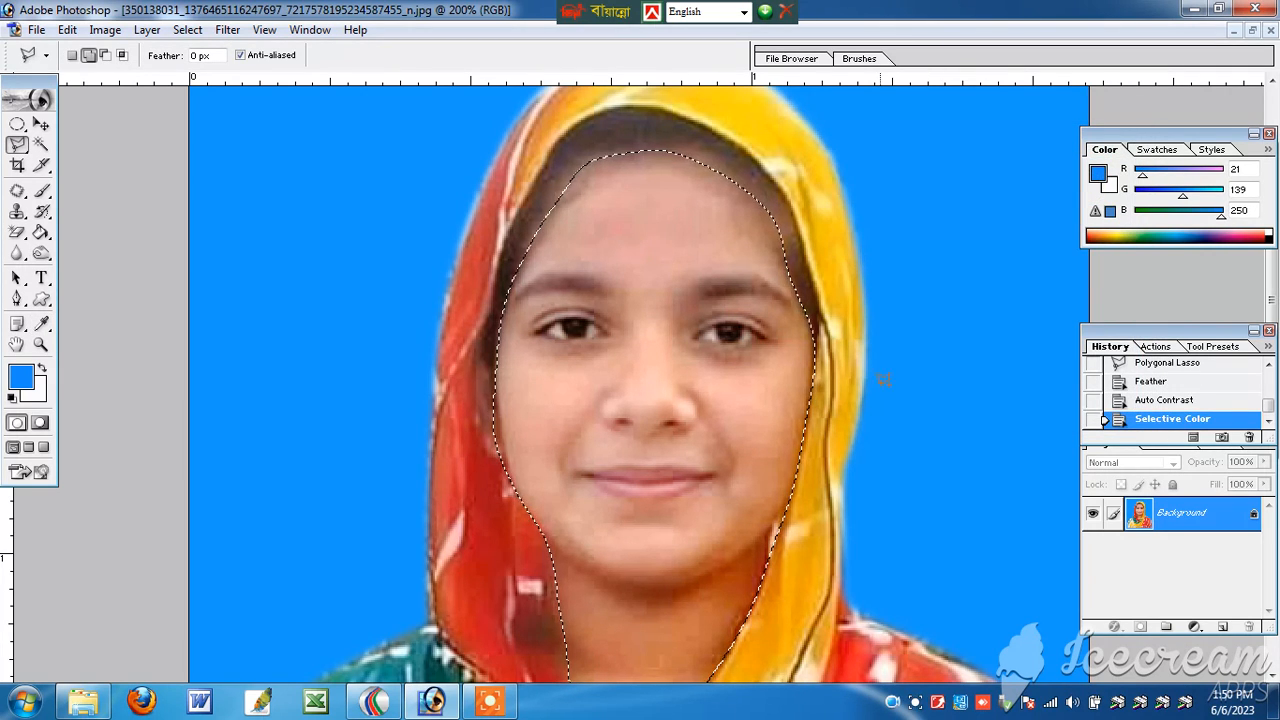
key(ctrl+d)
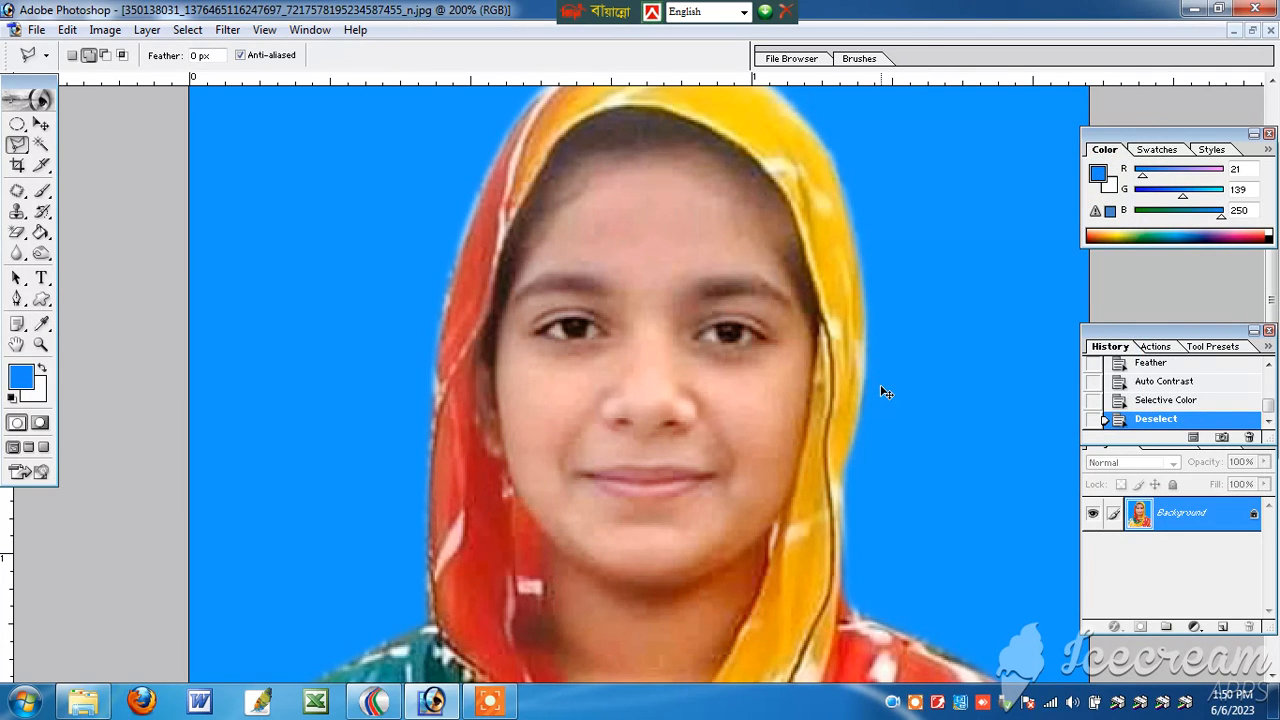
Step: Crop the photo slightly tighter around the subject at 1.6 × 1.9 in and 300 pixels/inch, trimming all the edges
key(ctrl+minus)
key(ctrl+minus)
key(ctrl+0)
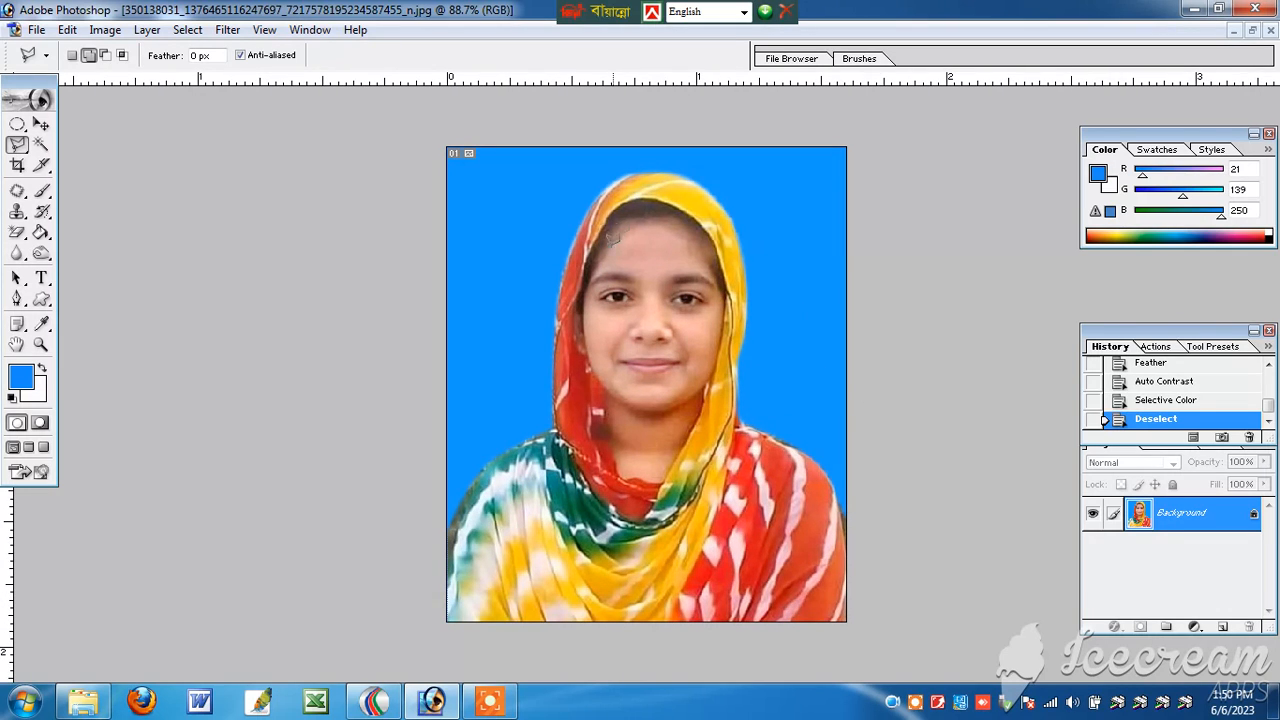
click(41, 124)
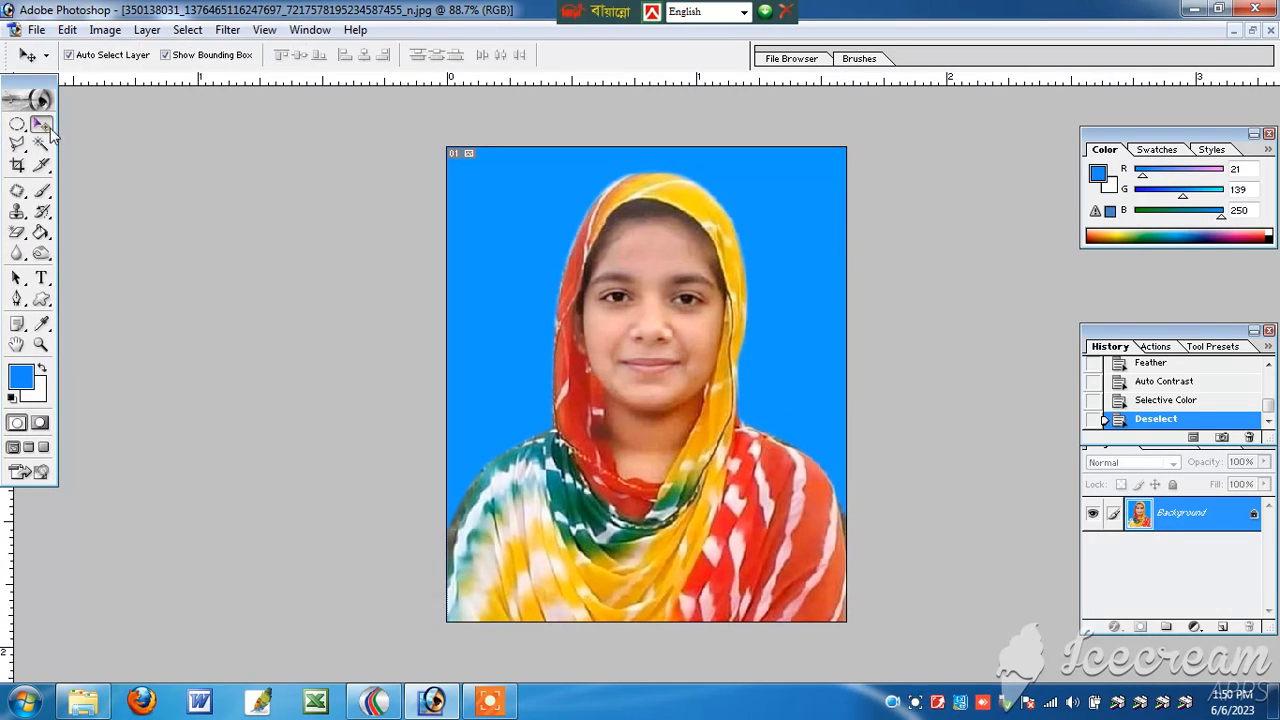
key(c)
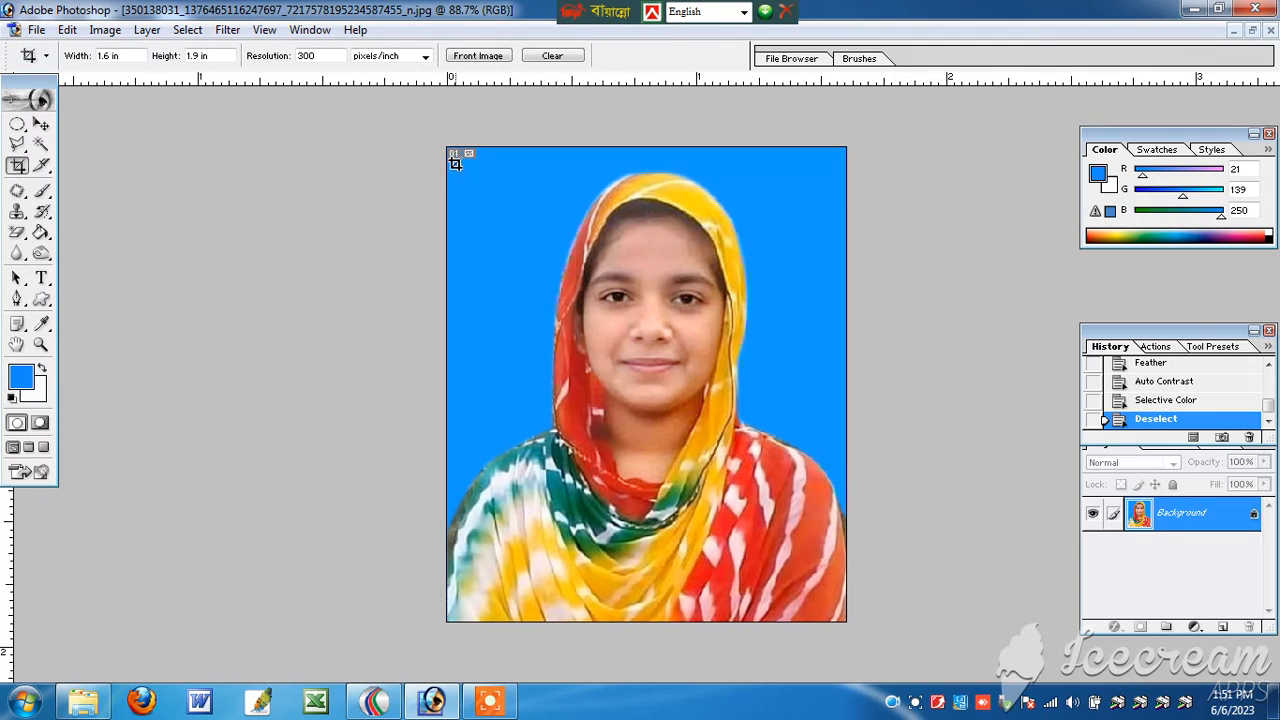
drag(456, 164, 887, 602)
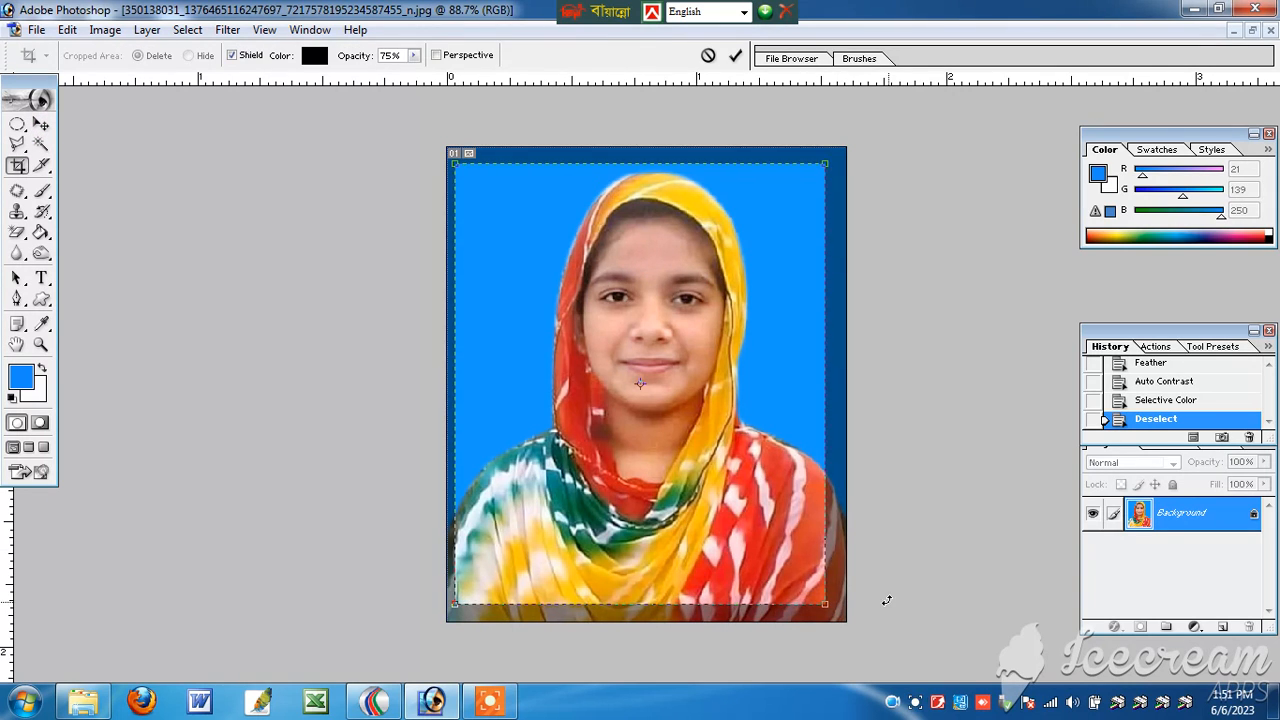
drag(777, 511, 783, 511)
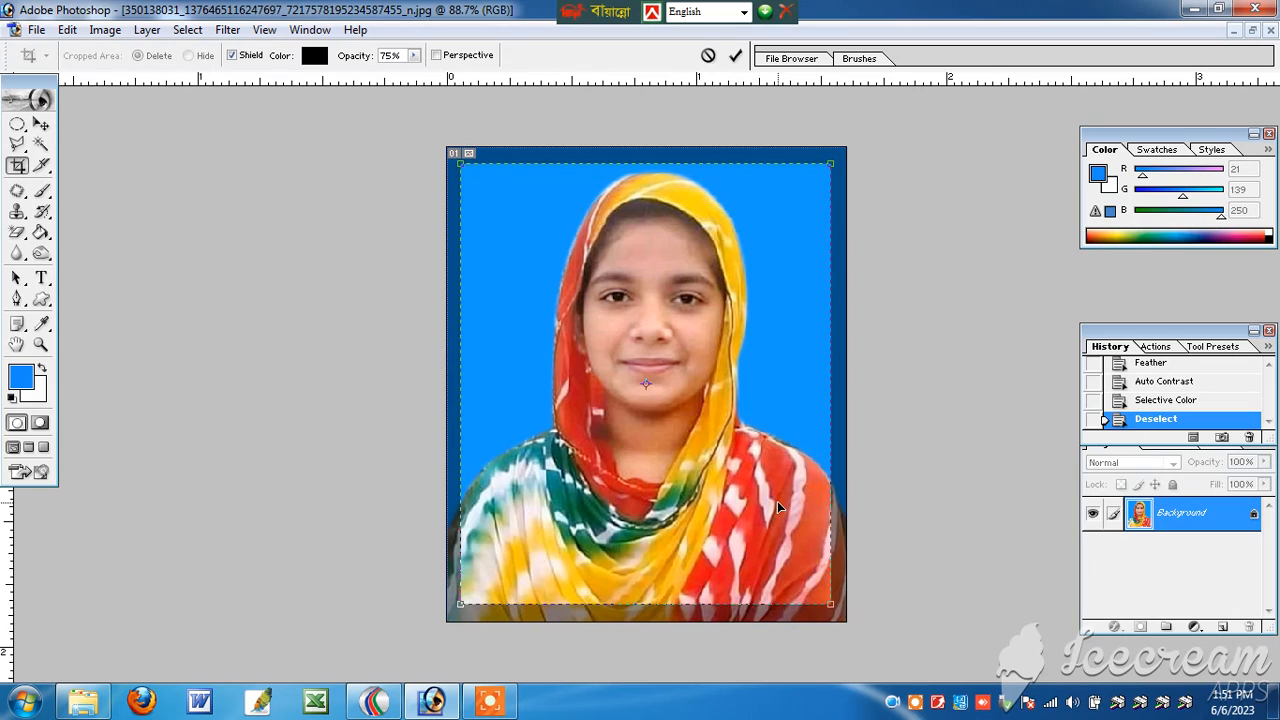
key(Return)
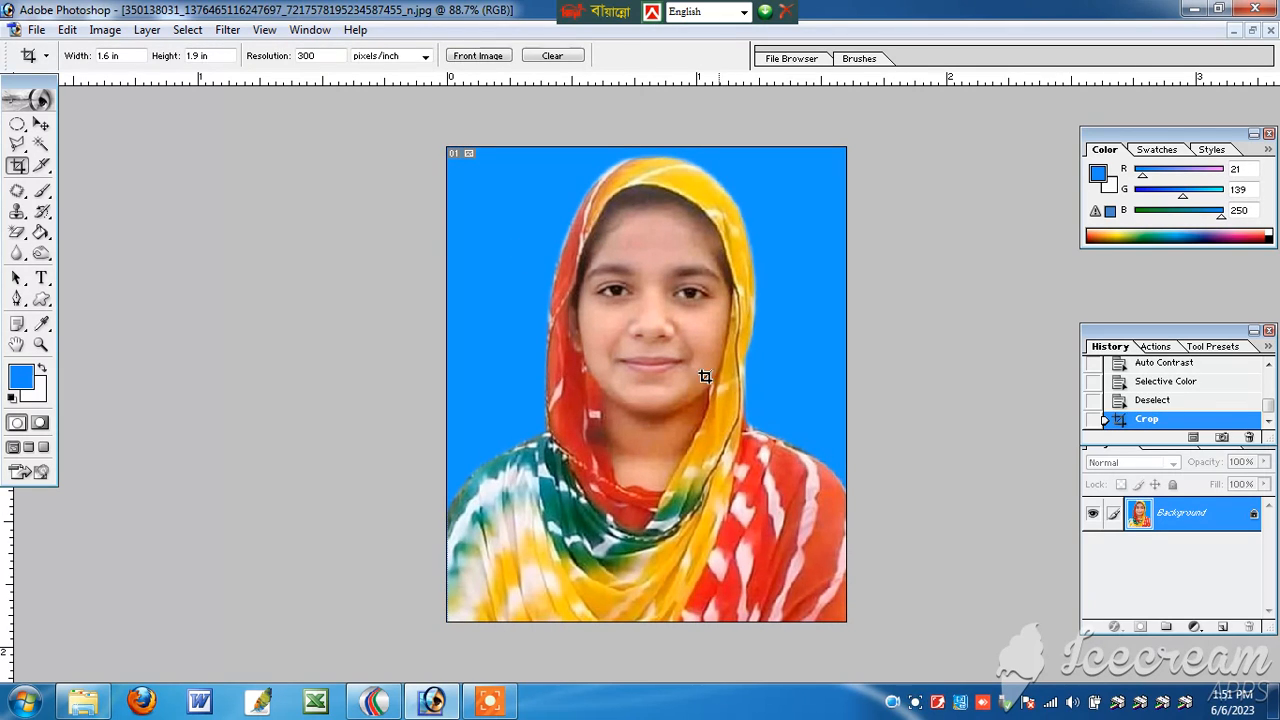
Step: Select the entire cropped photo and copy it
click(187, 31)
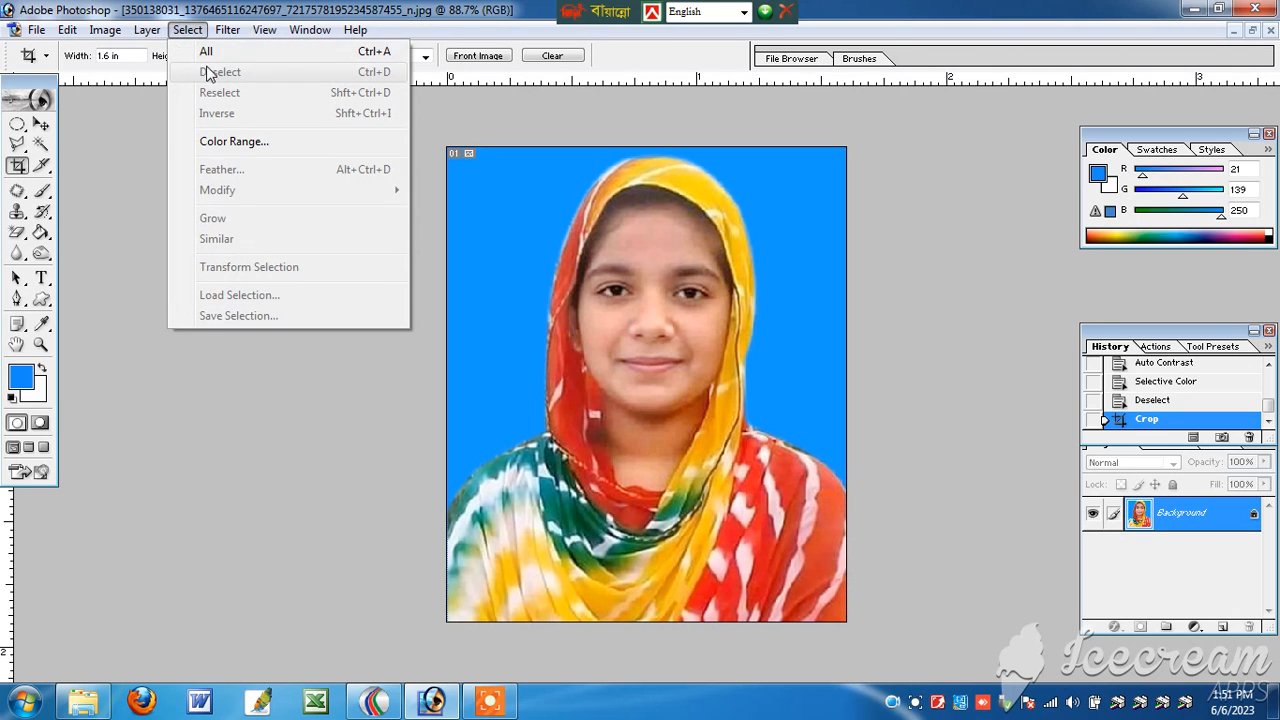
click(190, 52)
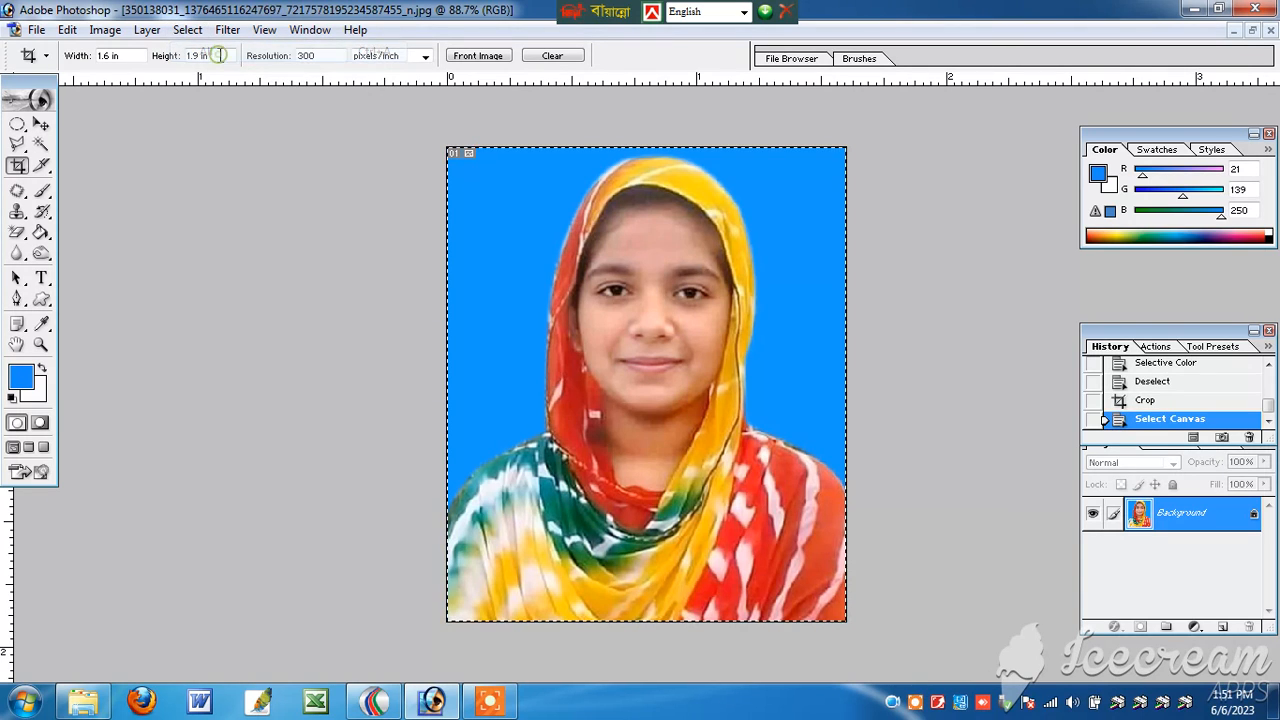
click(67, 30)
click(138, 169)
Step: Create a new white RGB document with the 4 x 6 inch preset at 300 pixels/inch
click(36, 30)
click(57, 51)
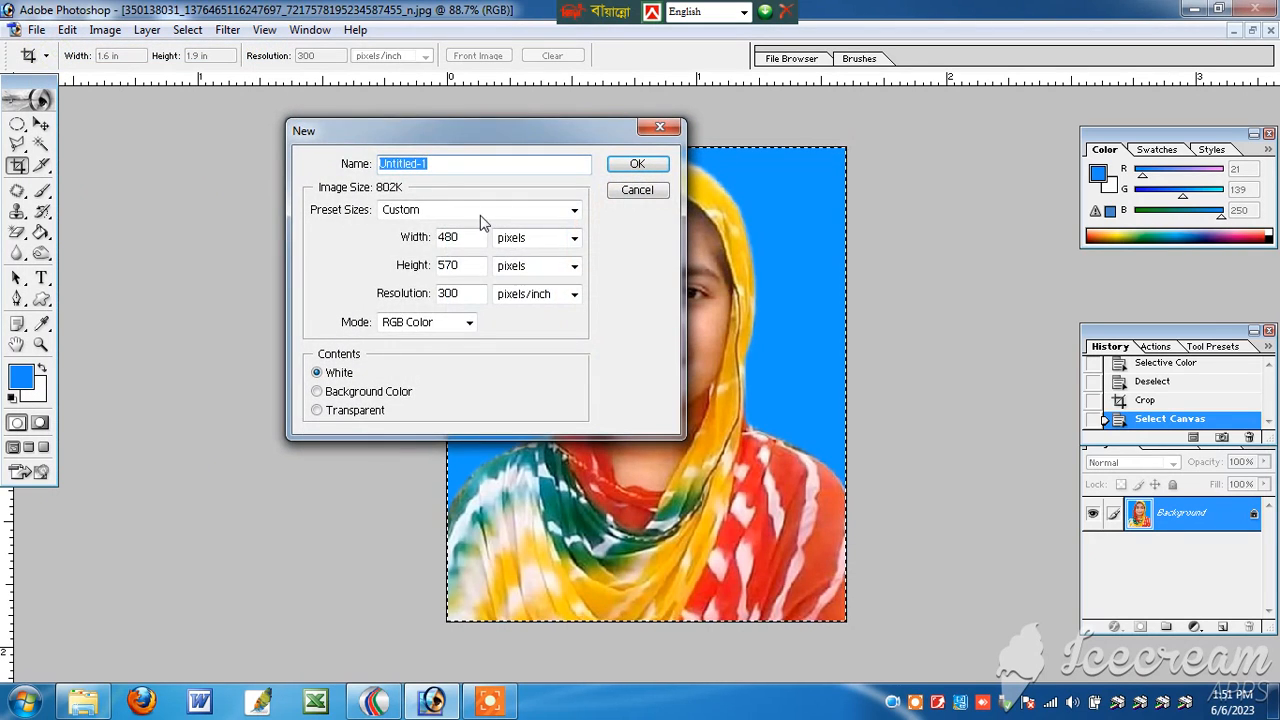
click(480, 215)
click(458, 362)
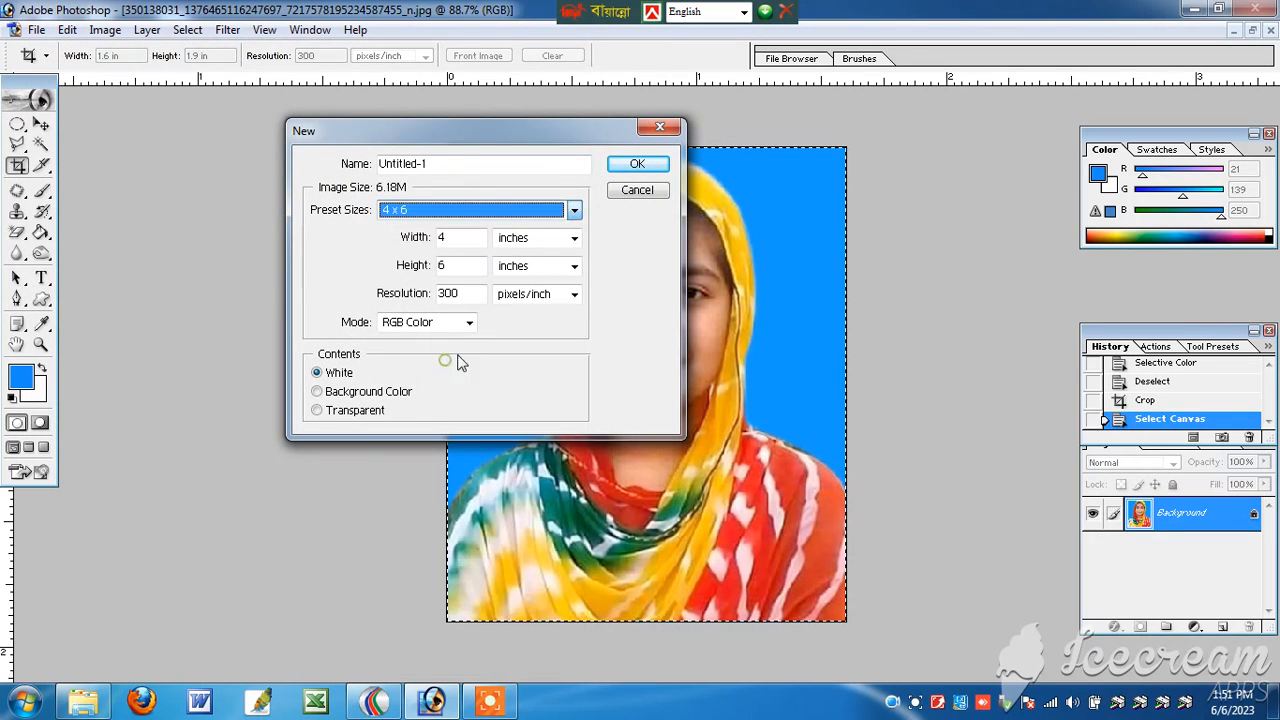
click(637, 164)
click(264, 99)
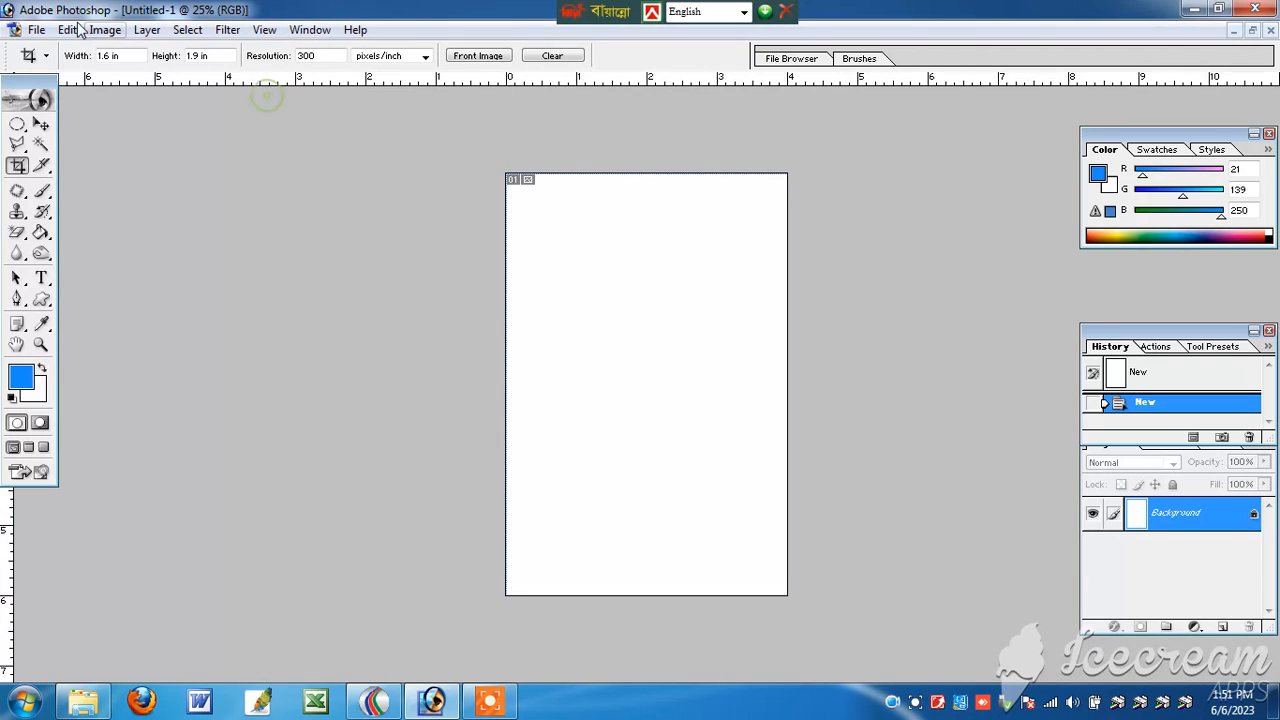
Step: Paste the photo into the new page and arrange it with a duplicate side by side along the page's top edge
click(67, 30)
click(137, 205)
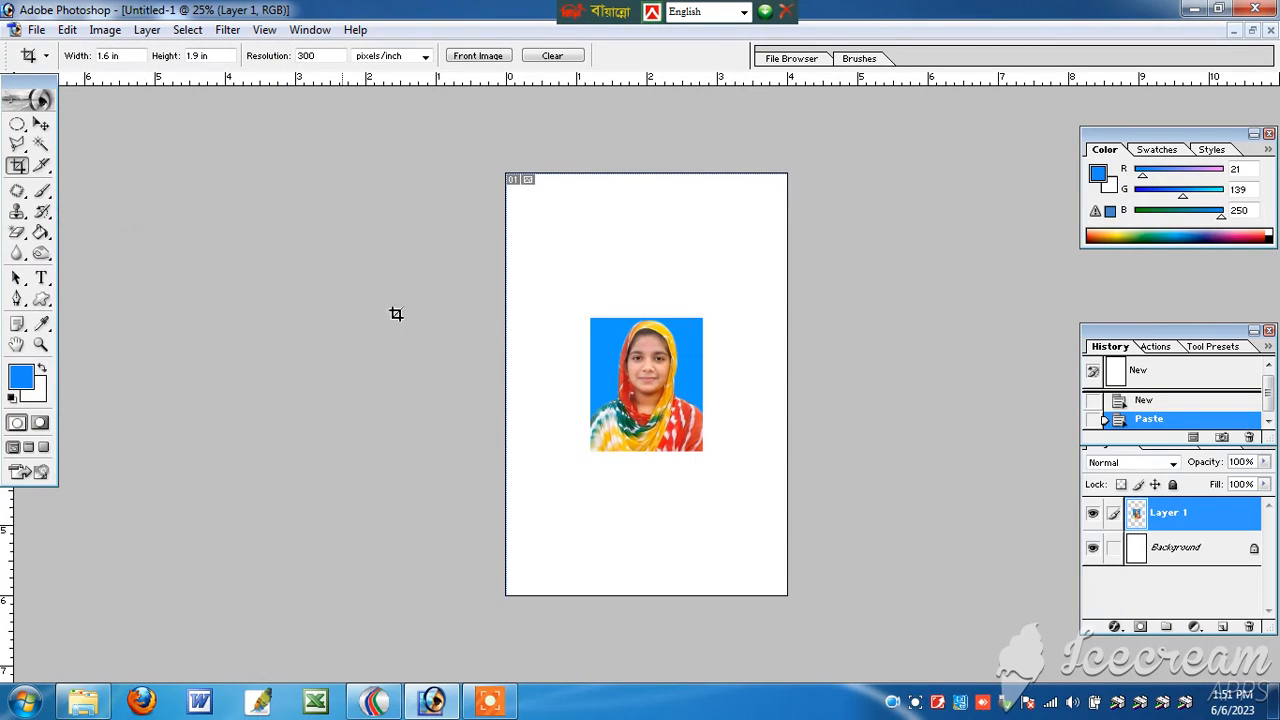
key(v)
drag(636, 420, 700, 261)
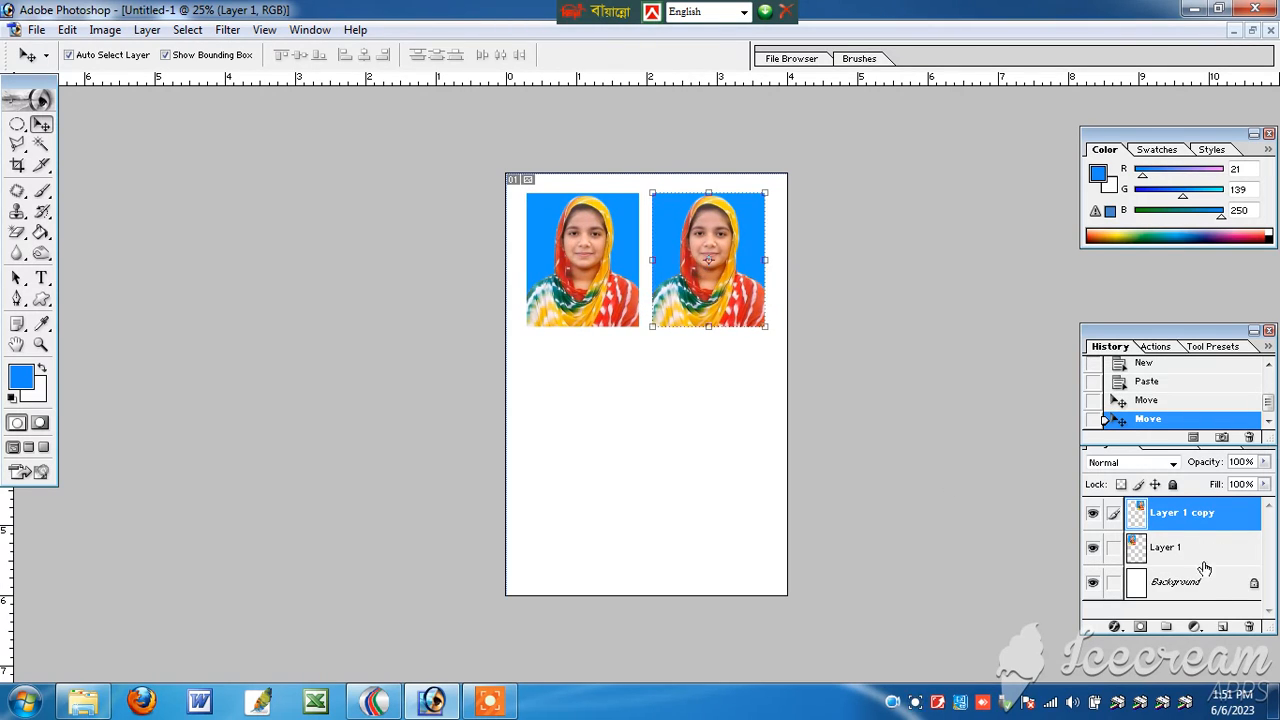
Step: Merge the two photo layers into one and place a duplicate of the pair as a second row directly below
key(ctrl+e)
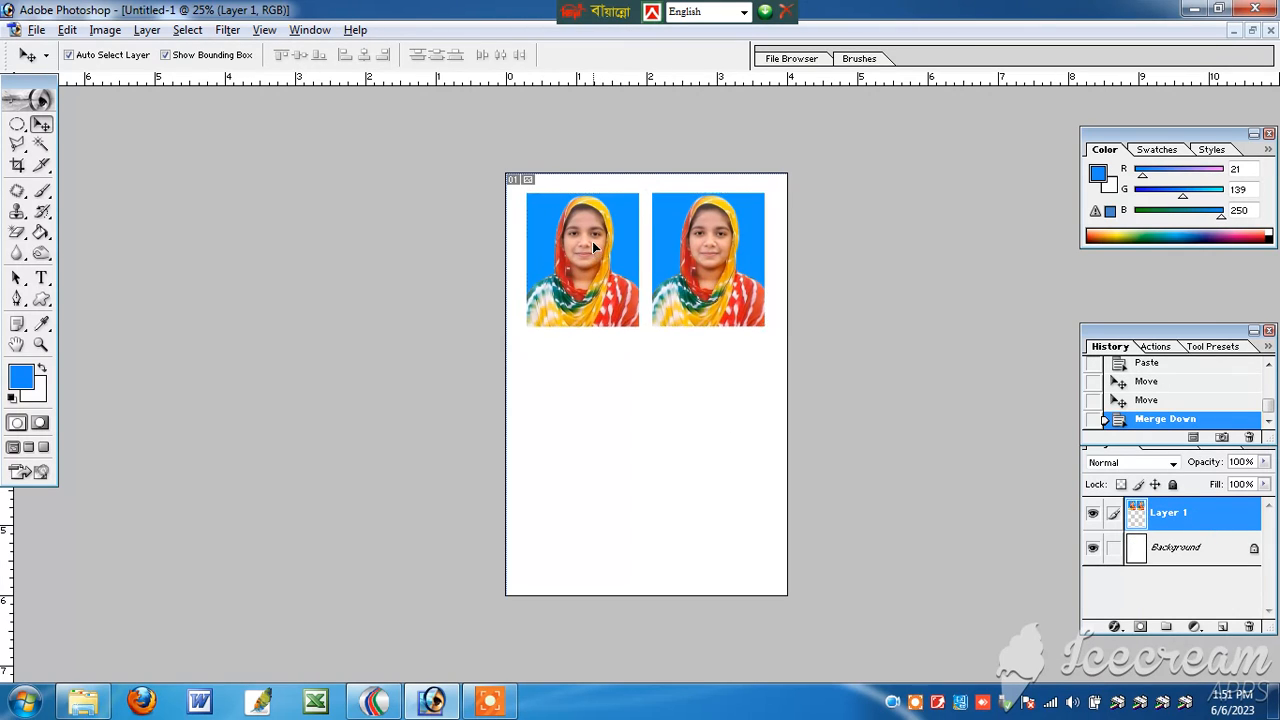
drag(598, 246, 592, 400)
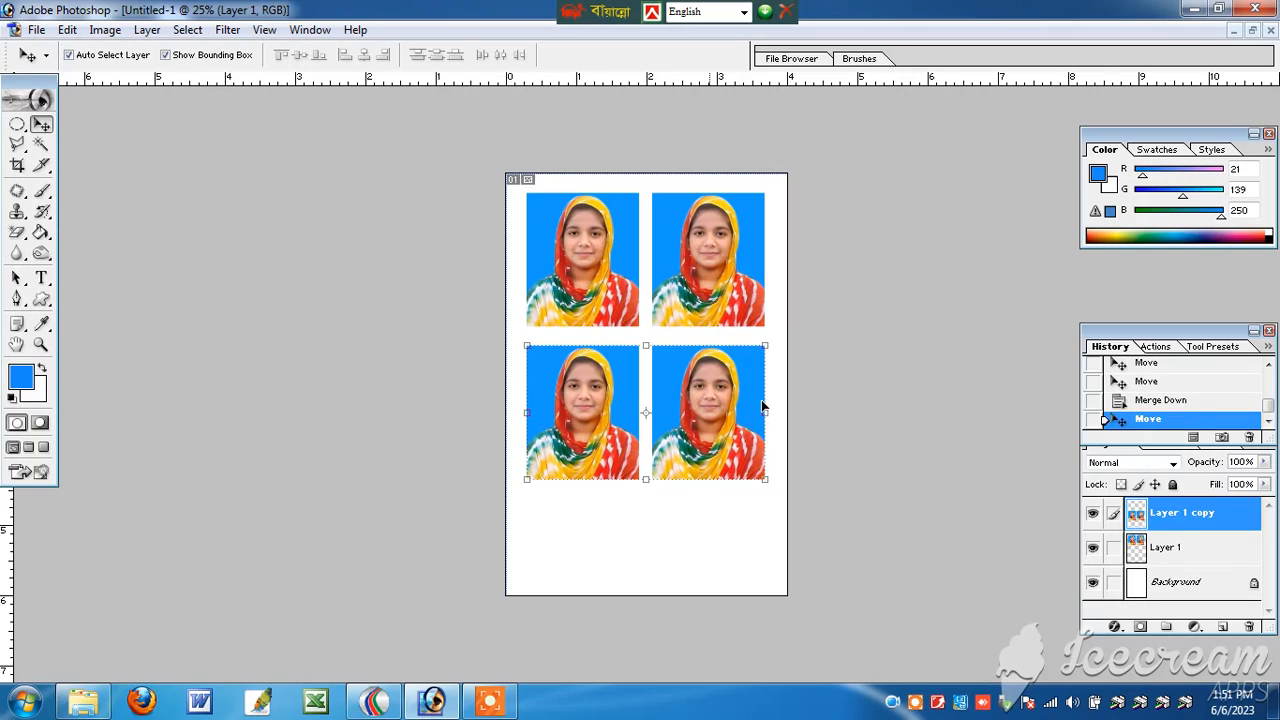
key(ctrl+plus)
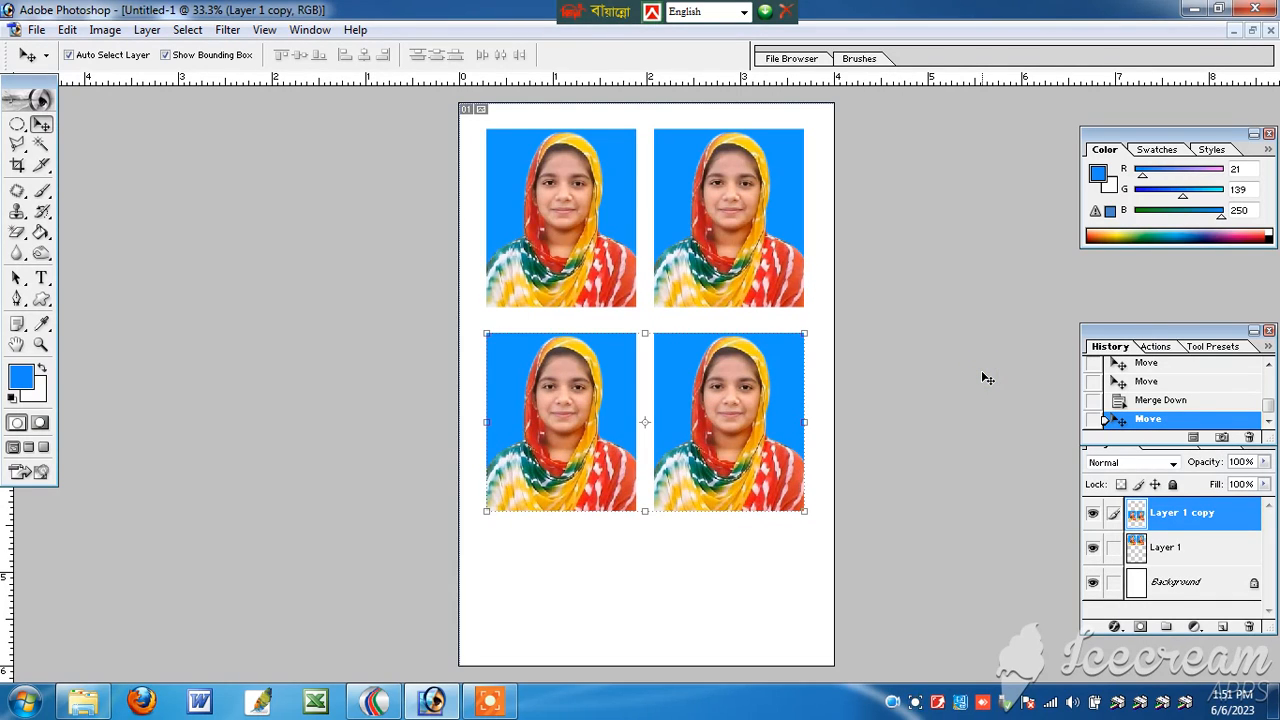